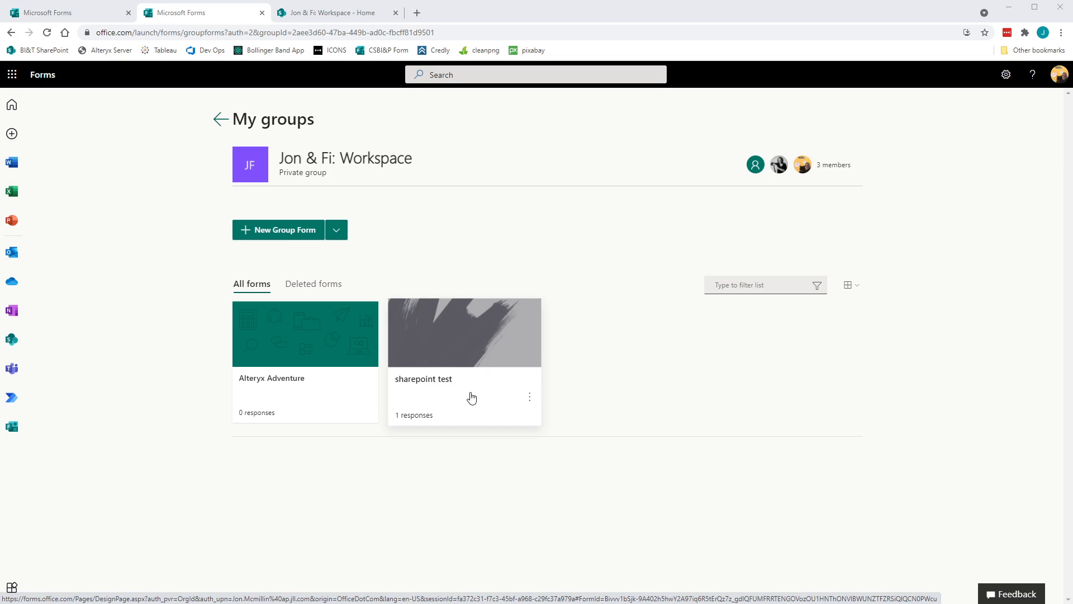
# Step: Switch to the SharePoint team site and create a blank list named "Alteryx Adventure List"
pyautogui.click(324, 15)
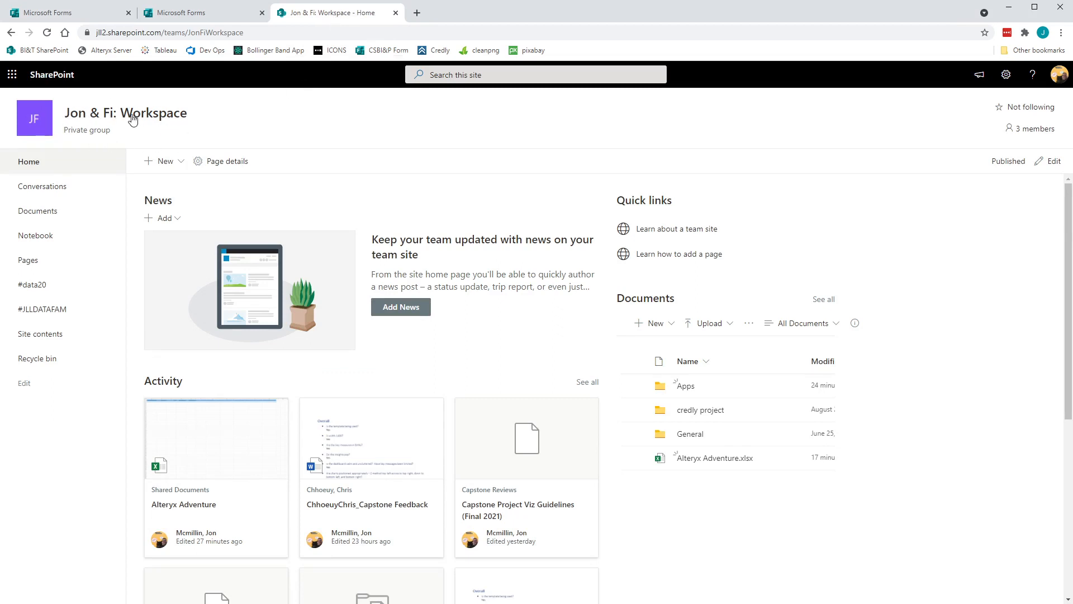
pyautogui.click(174, 14)
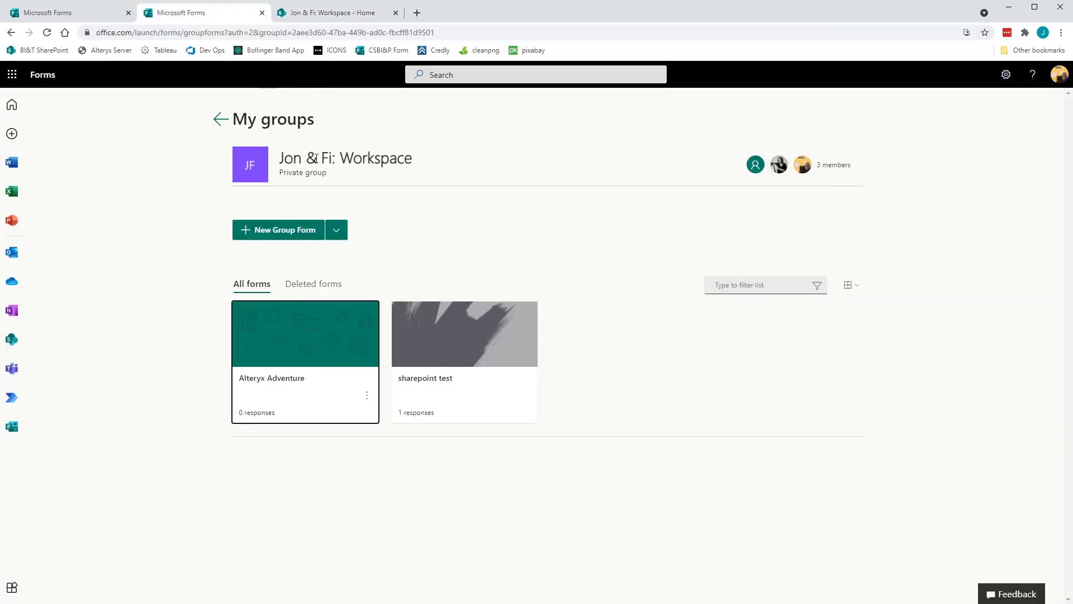
pyautogui.click(360, 15)
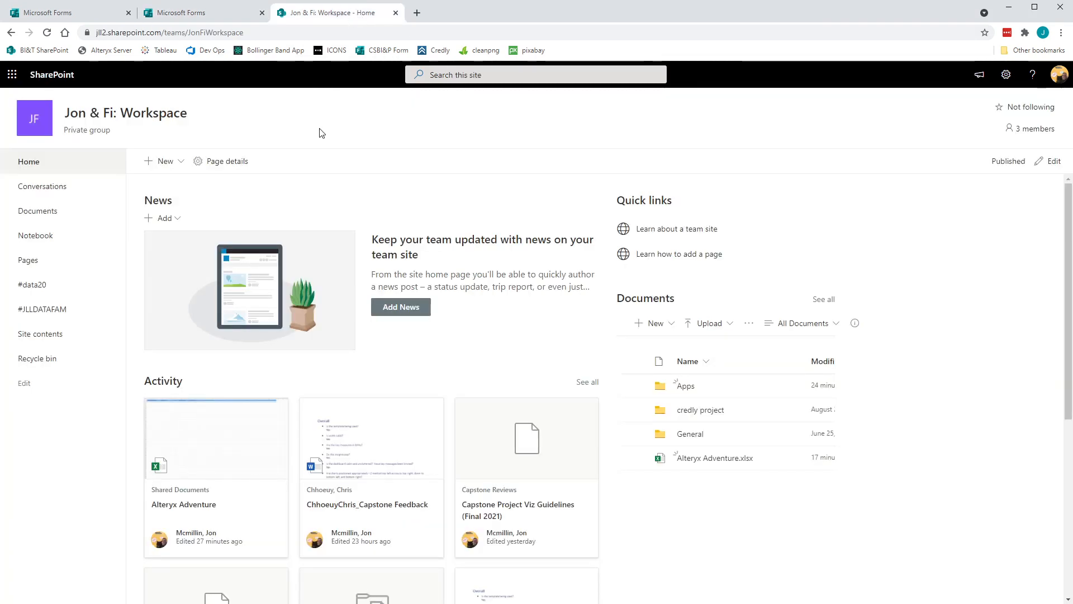
pyautogui.click(180, 167)
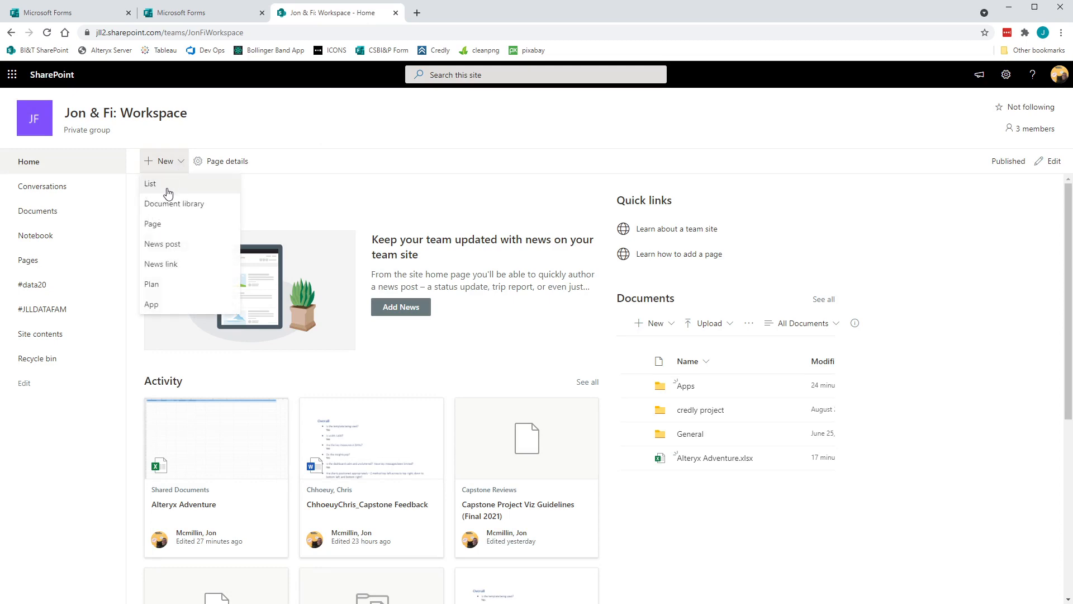
pyautogui.click(167, 189)
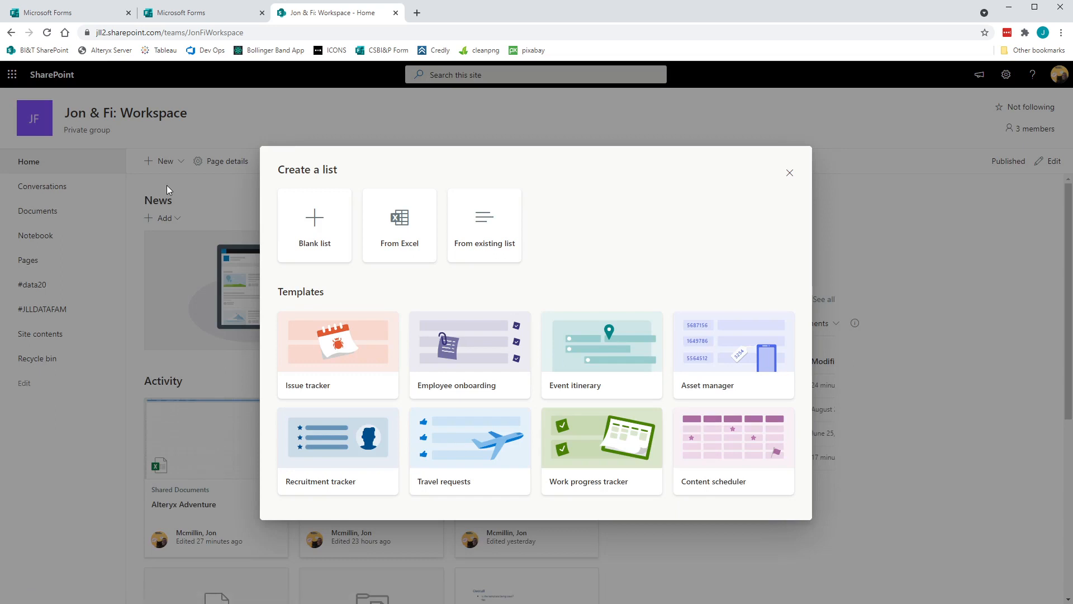
pyautogui.click(304, 226)
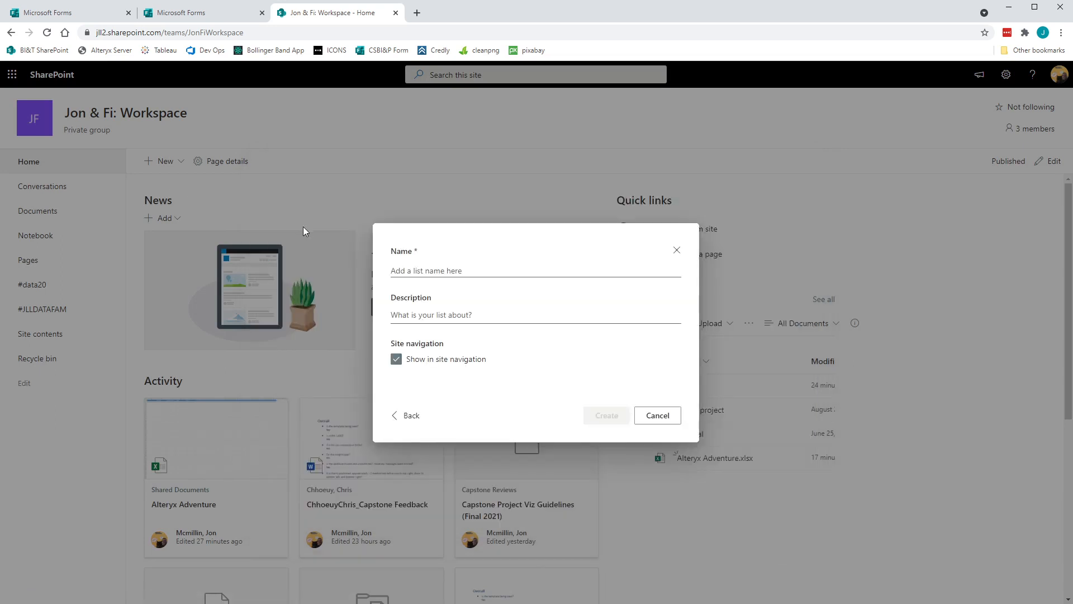
pyautogui.click(491, 270)
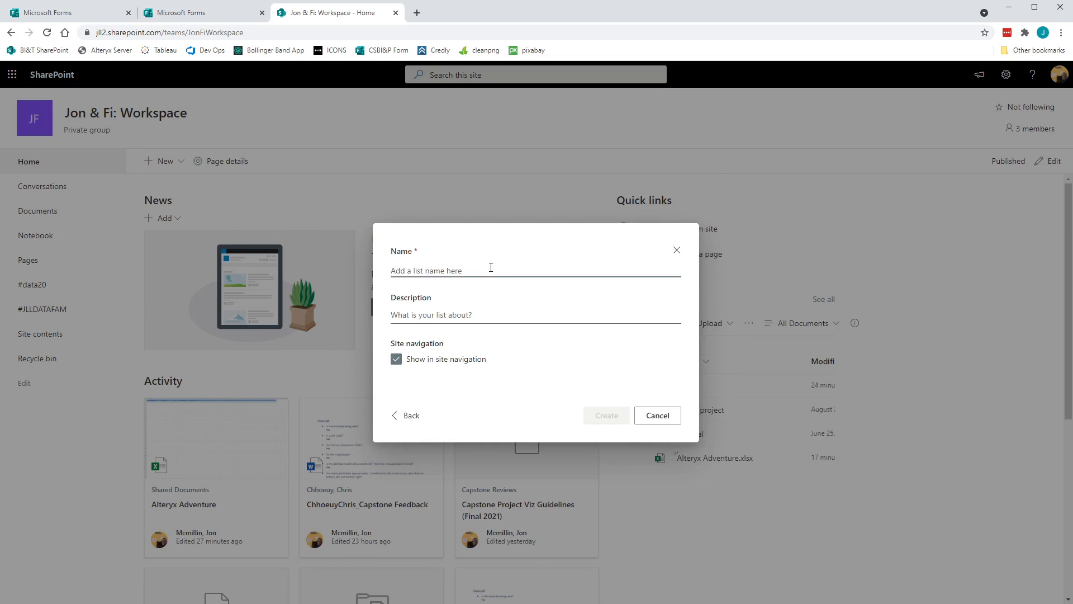
pyautogui.write('Alteryx Adventure List')
pyautogui.press('Tab')
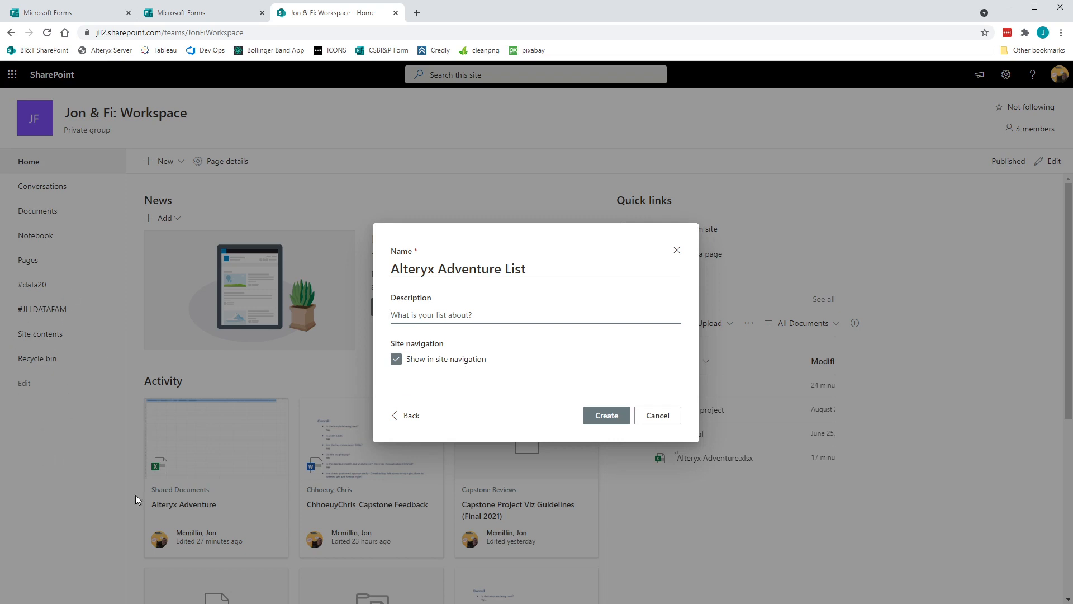
pyautogui.click(608, 416)
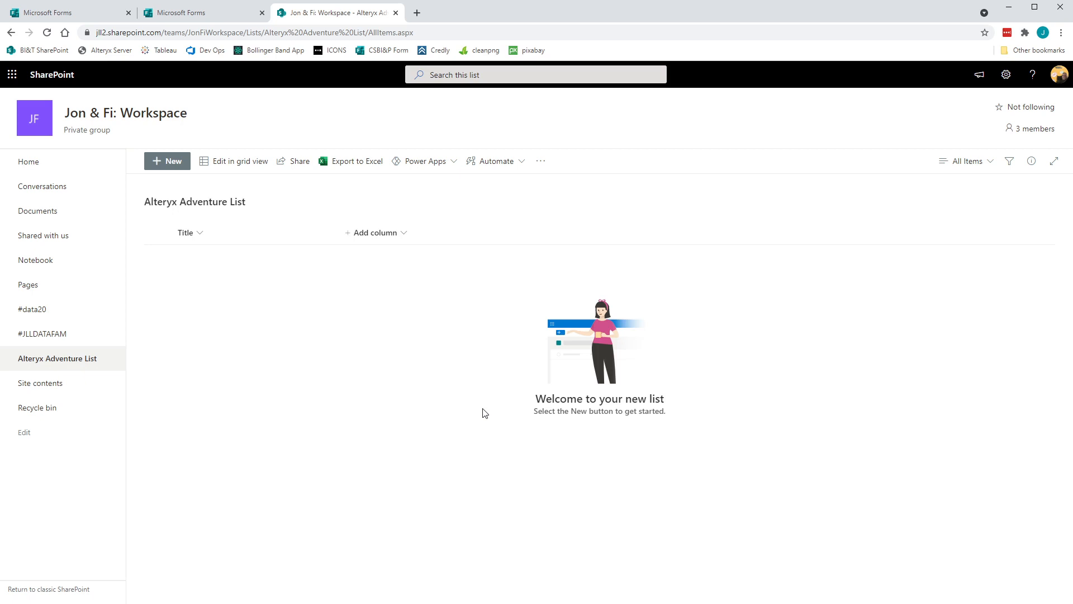
# Step: Start a Number column named "FormID" in the list, with the description "Unique response ID from MS Forms"
pyautogui.click(402, 233)
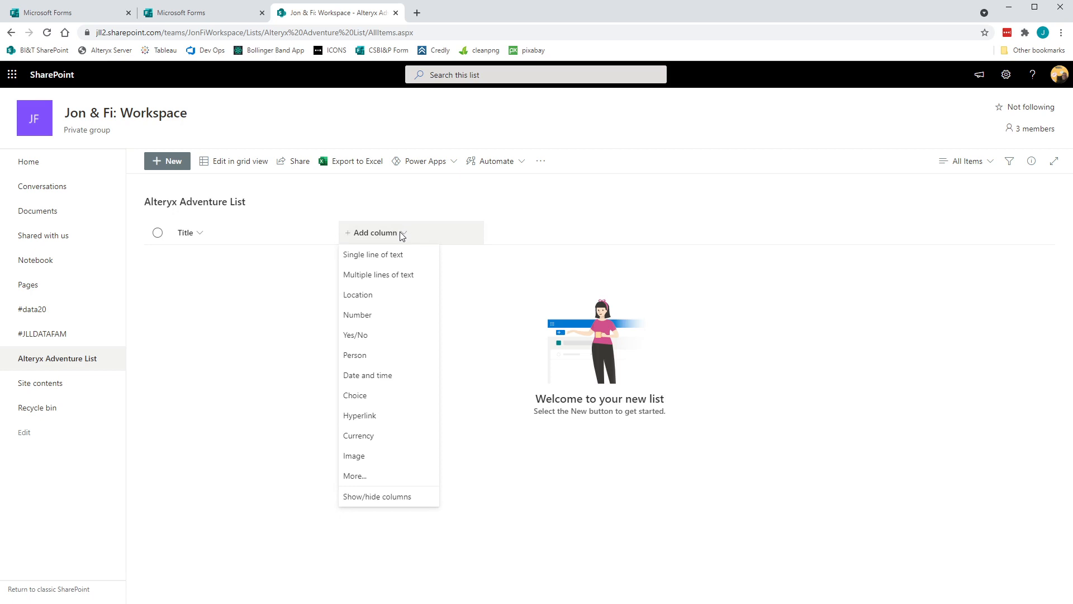
pyautogui.click(392, 317)
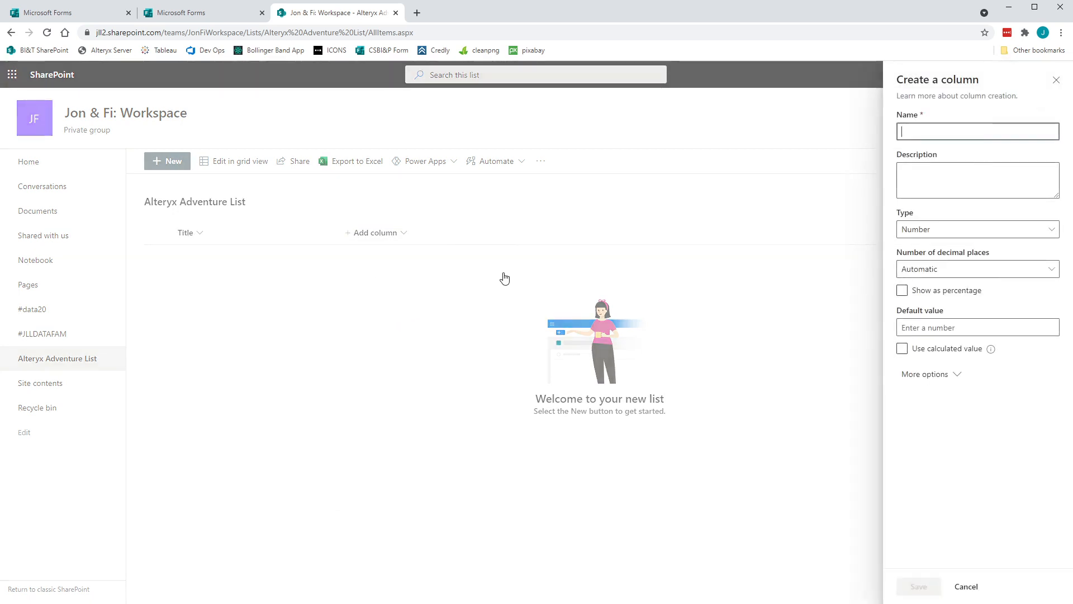
pyautogui.write('FormID')
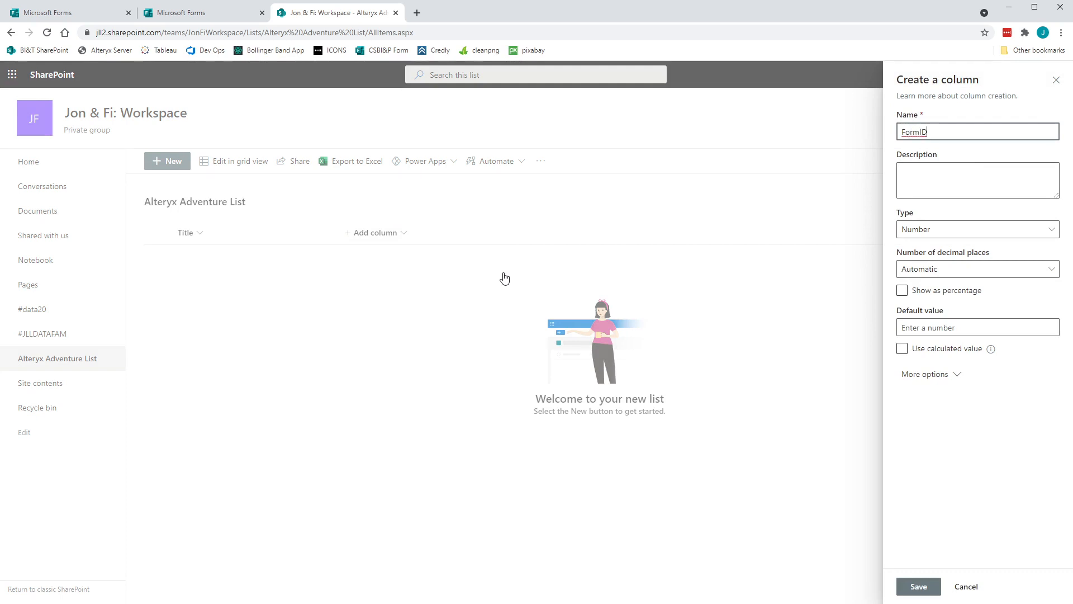
pyautogui.click(926, 180)
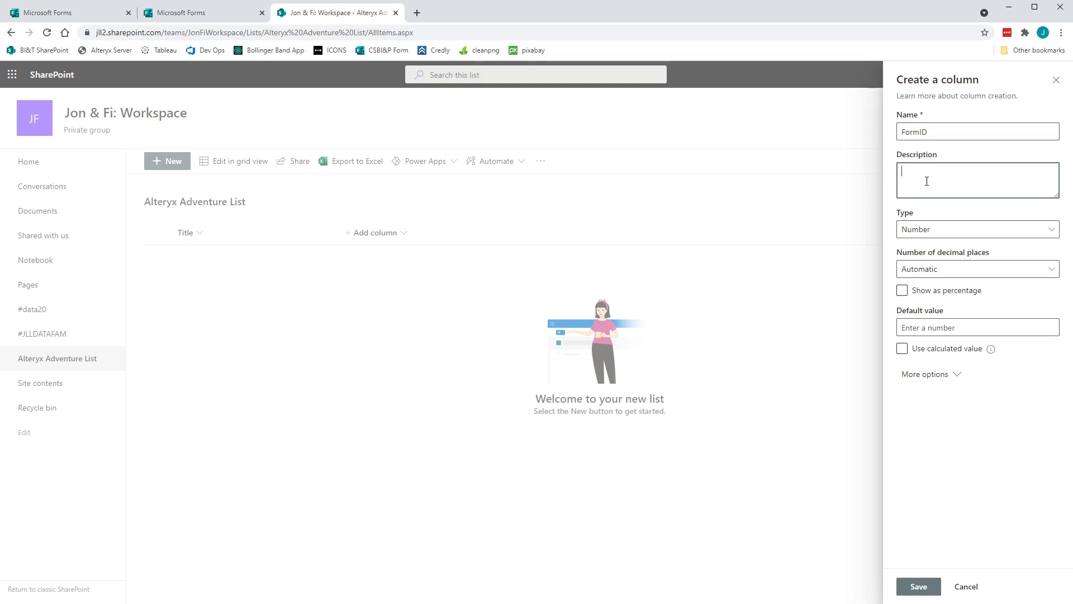
pyautogui.write('Unique response ID from MS Forms')
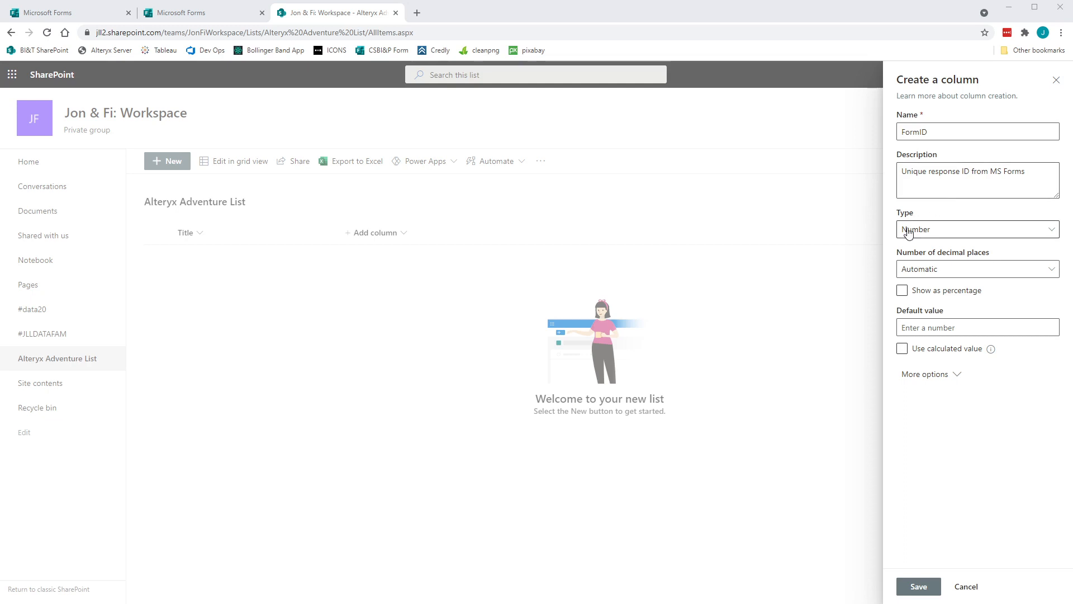
# Step: Set FormID to 0 decimal places, make it required with unique values enforced, and save the column
pyautogui.click(951, 269)
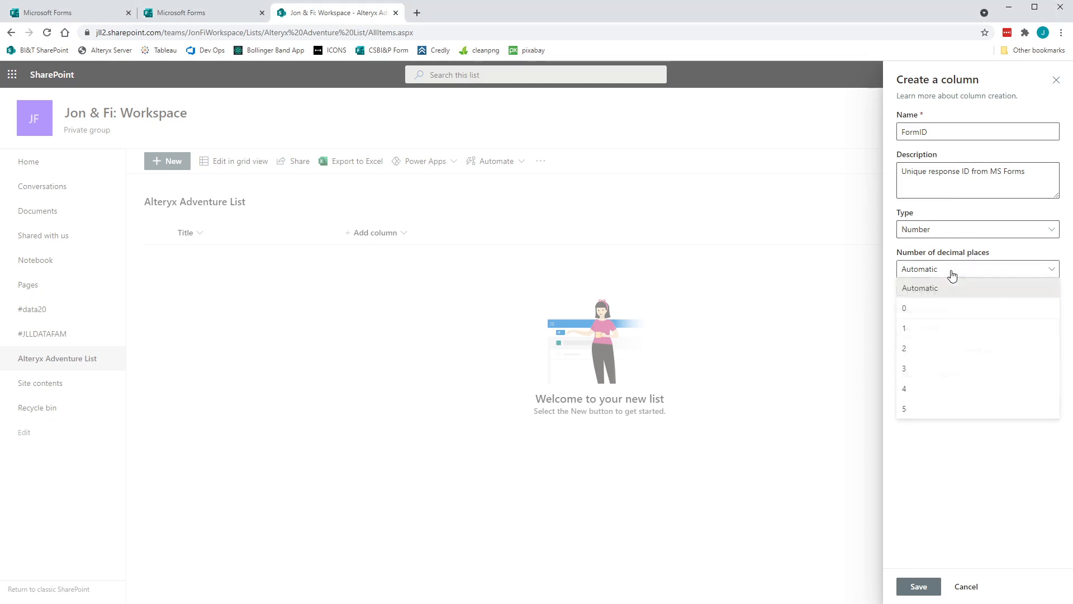
pyautogui.click(933, 320)
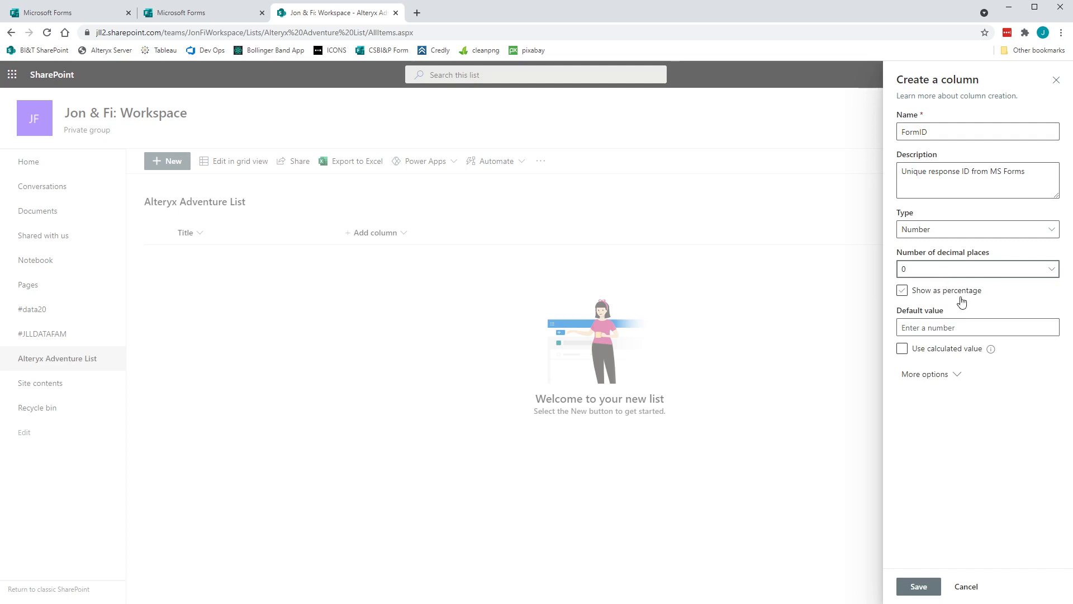
pyautogui.click(952, 378)
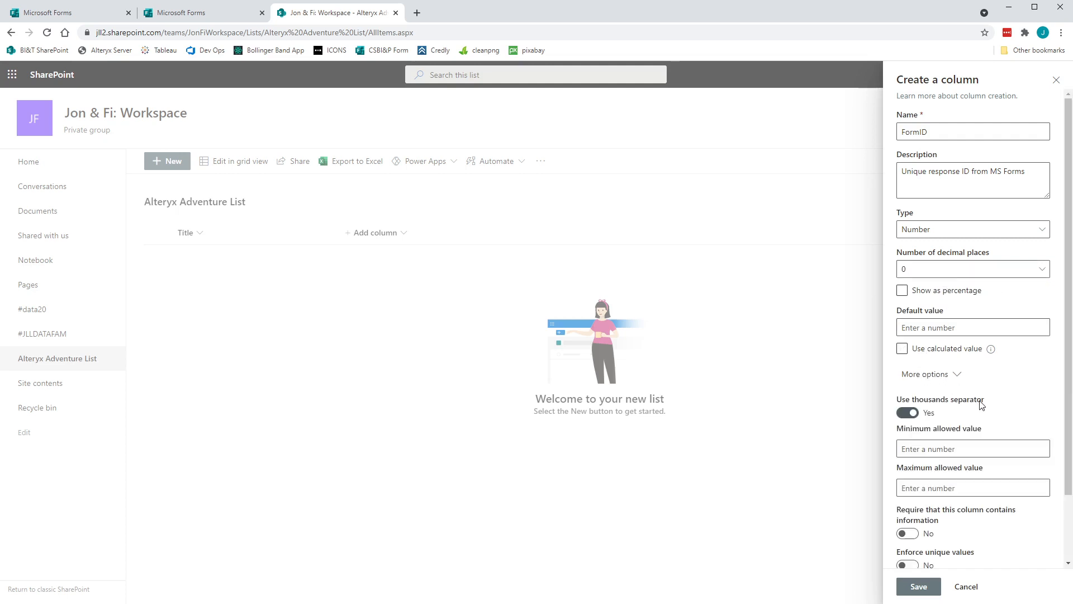
pyautogui.scroll(-3, 982, 405)
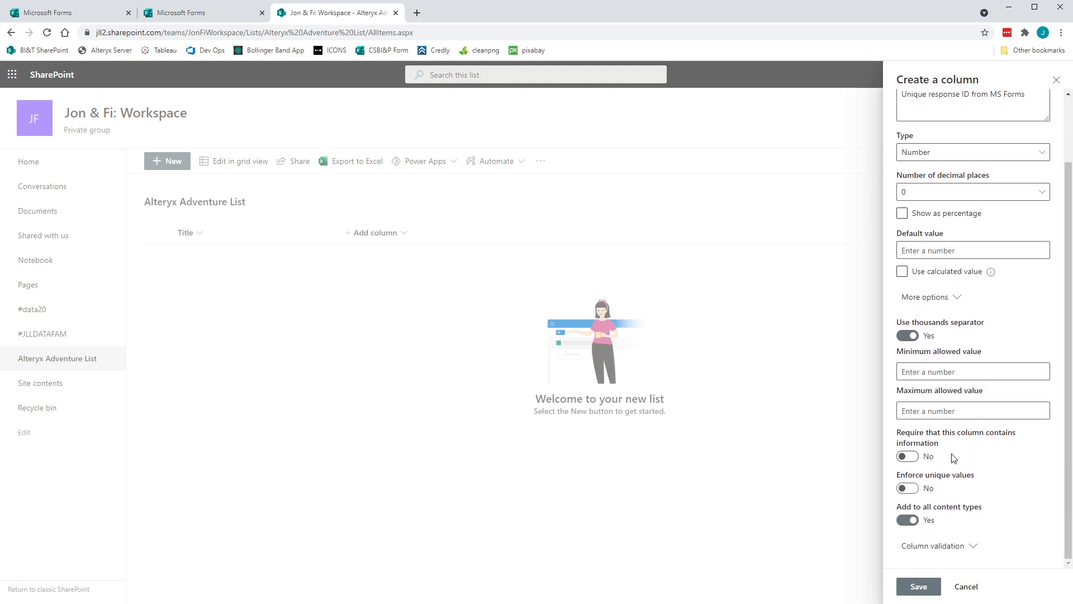
pyautogui.click(907, 460)
pyautogui.click(907, 490)
pyautogui.click(918, 585)
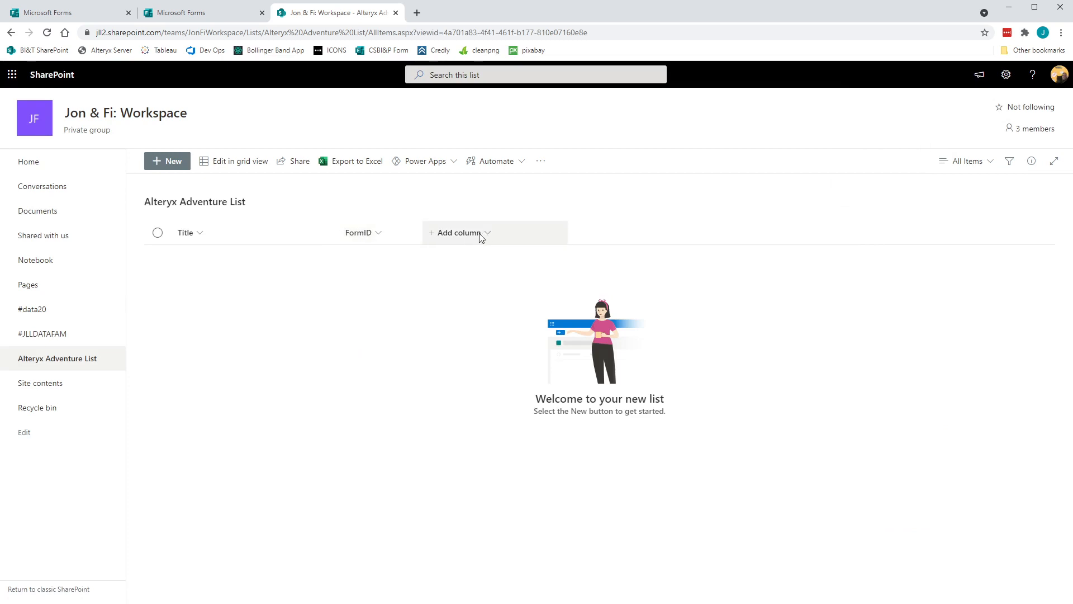
# Step: Start a Date and time column named "FormSubmitDate" with the description "Date and time the form was submitted"
pyautogui.click(460, 234)
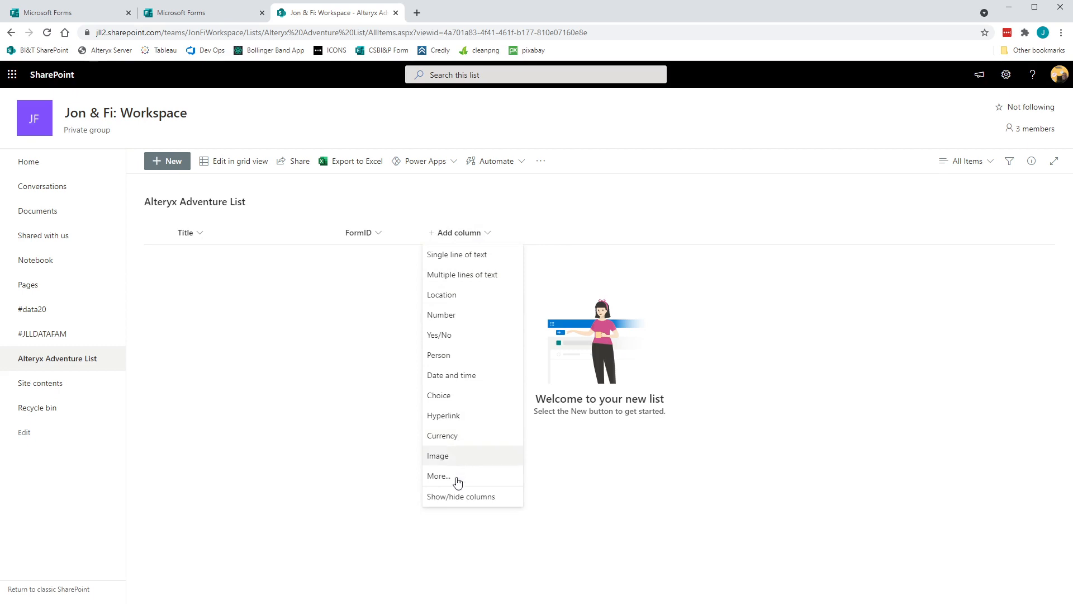
pyautogui.click(461, 375)
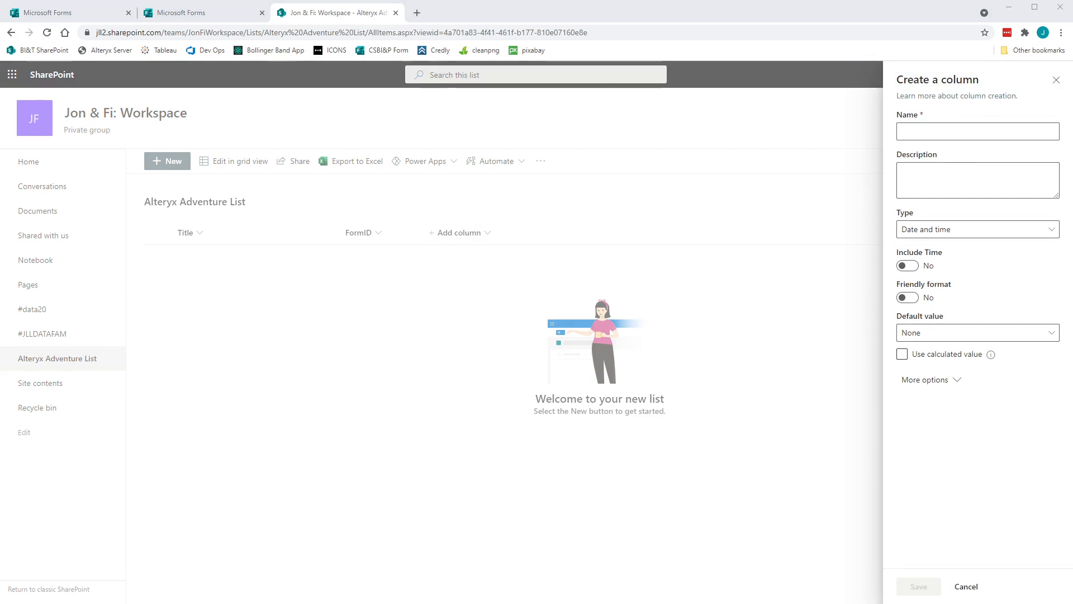
pyautogui.click(1007, 127)
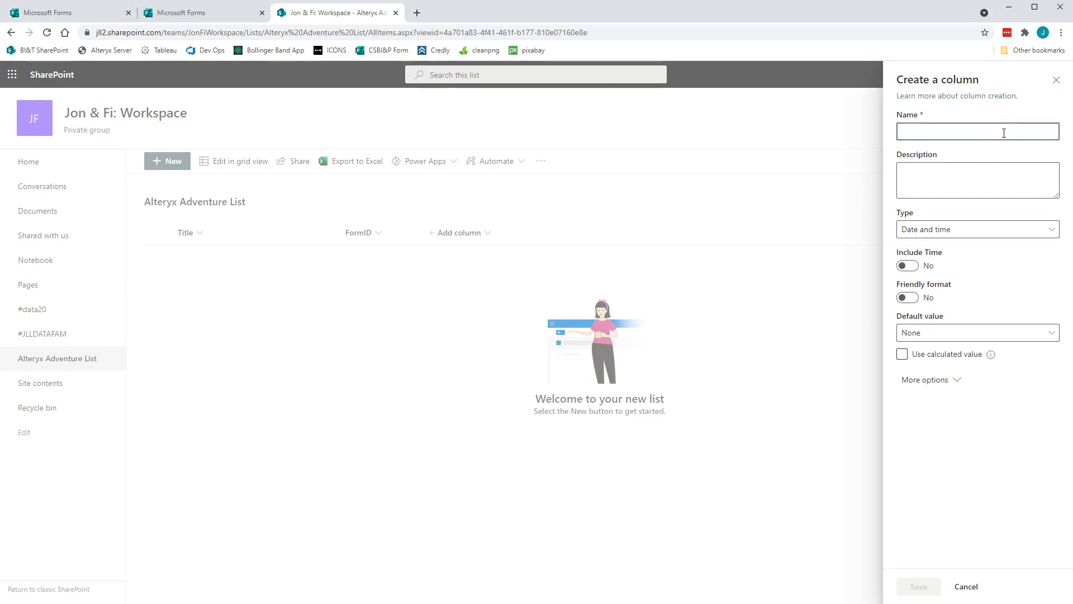
pyautogui.write('Form Sub')
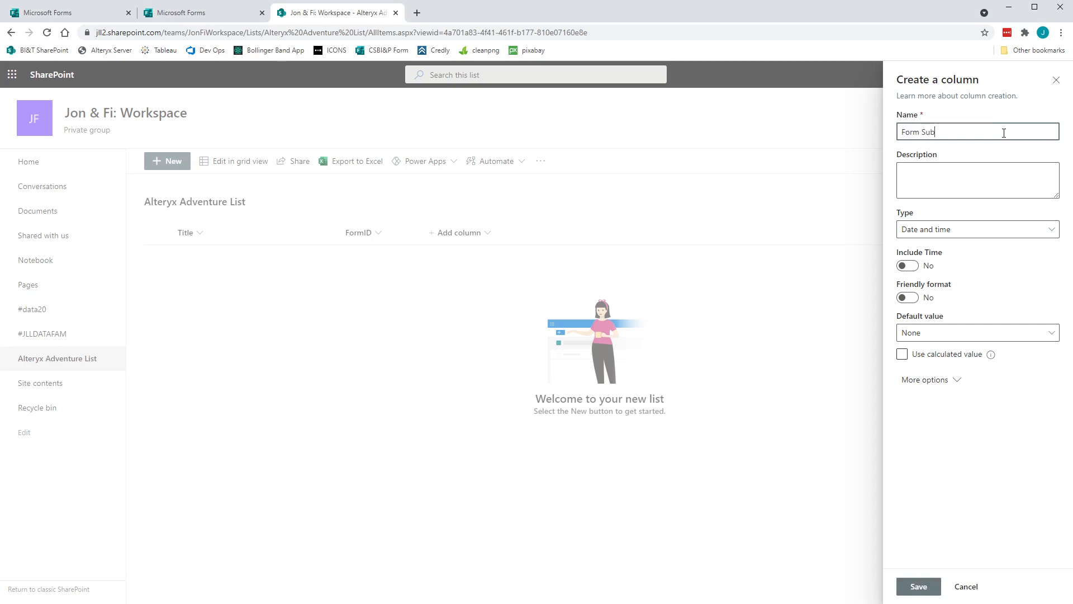
pyautogui.press('BackSpace')
pyautogui.press('BackSpace')
pyautogui.write('SubmitDate')
pyautogui.press('Tab')
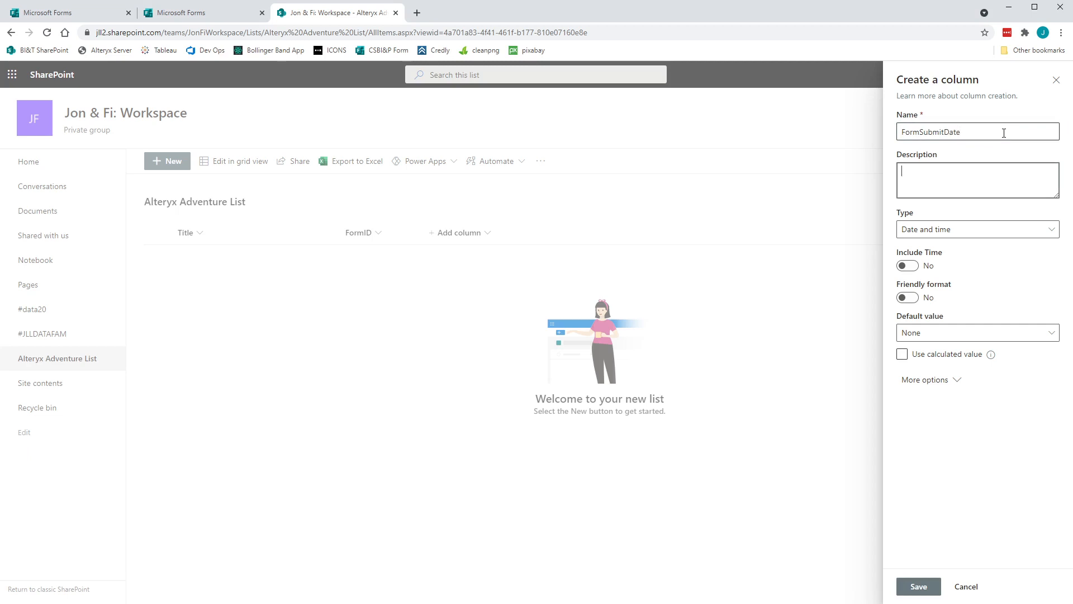
pyautogui.write('Date and time the form was submitted')
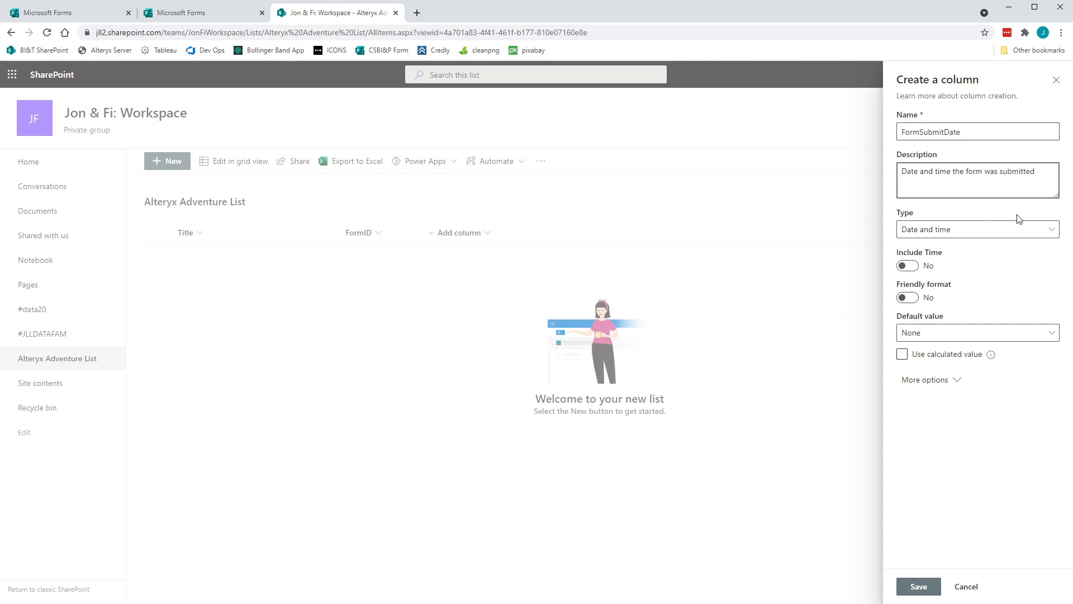
# Step: Include the time in FormSubmitDate, require the column to contain information, and save it
pyautogui.click(1023, 228)
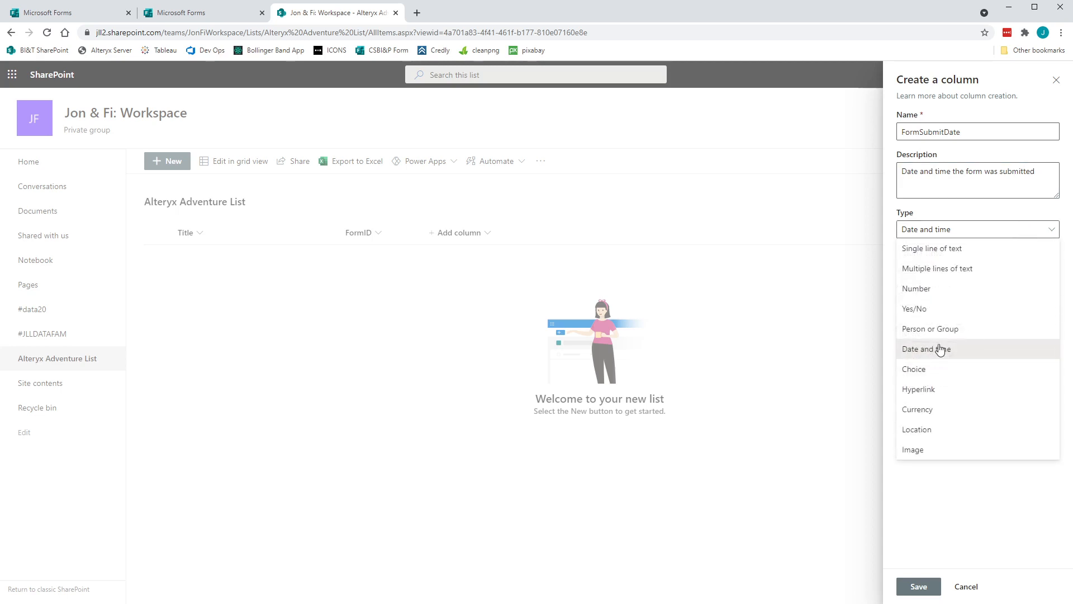
pyautogui.click(978, 233)
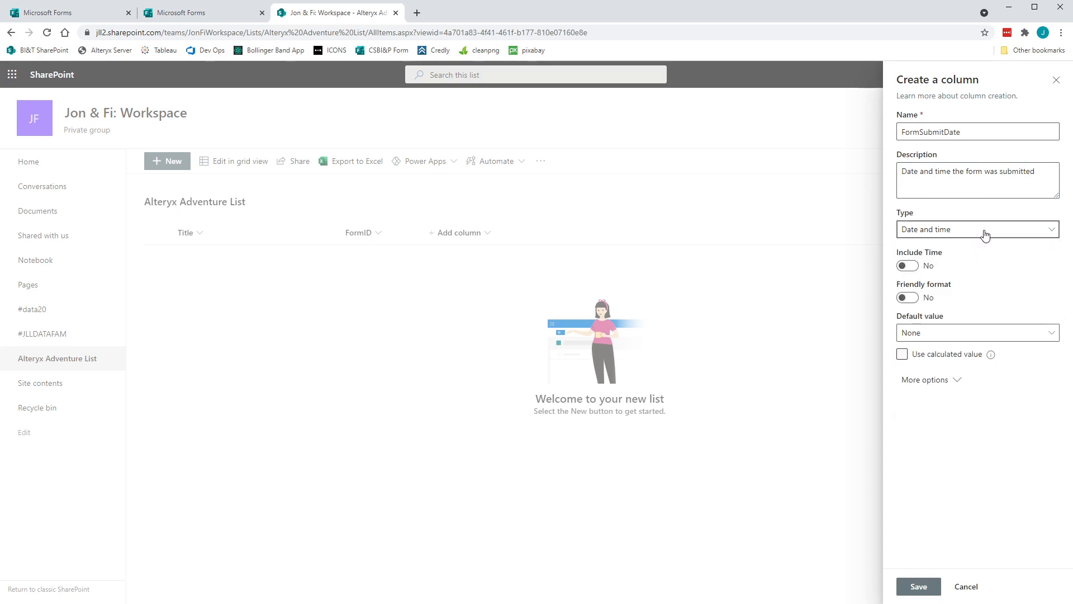
pyautogui.click(906, 266)
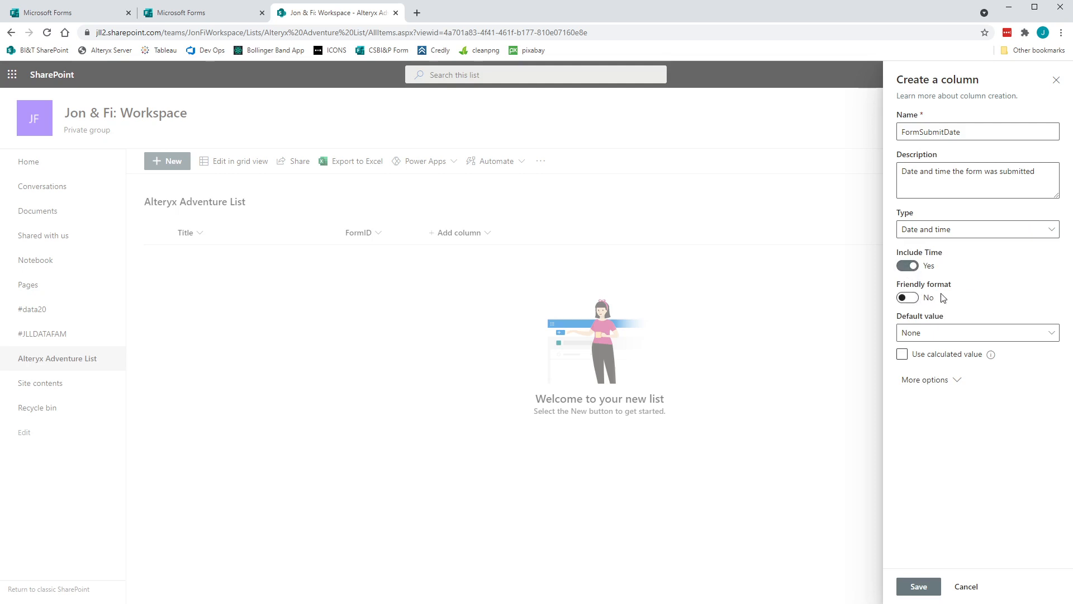
pyautogui.click(957, 384)
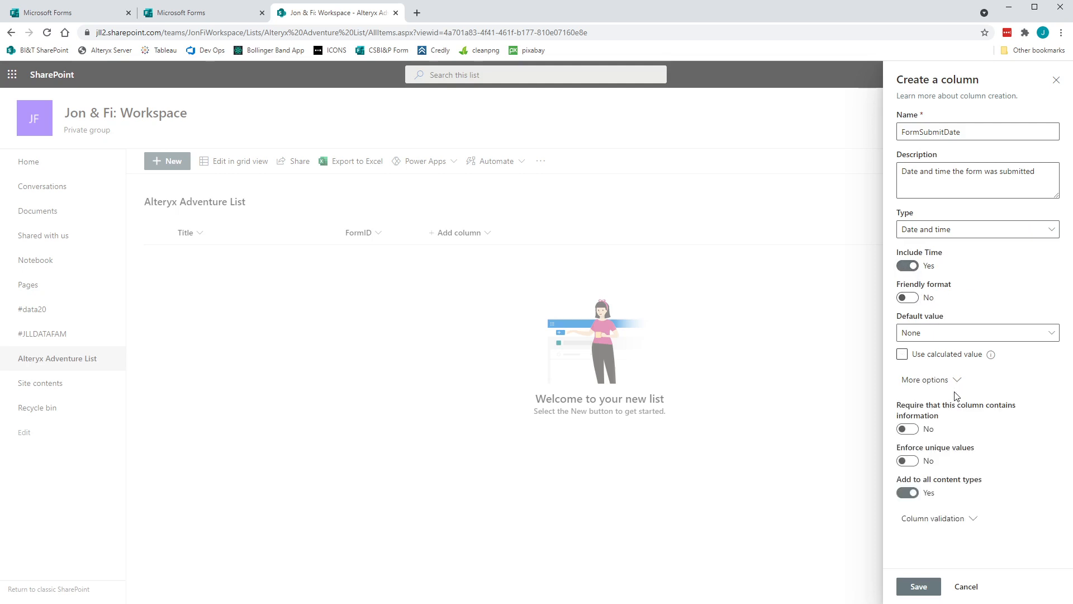
pyautogui.click(906, 429)
pyautogui.click(917, 586)
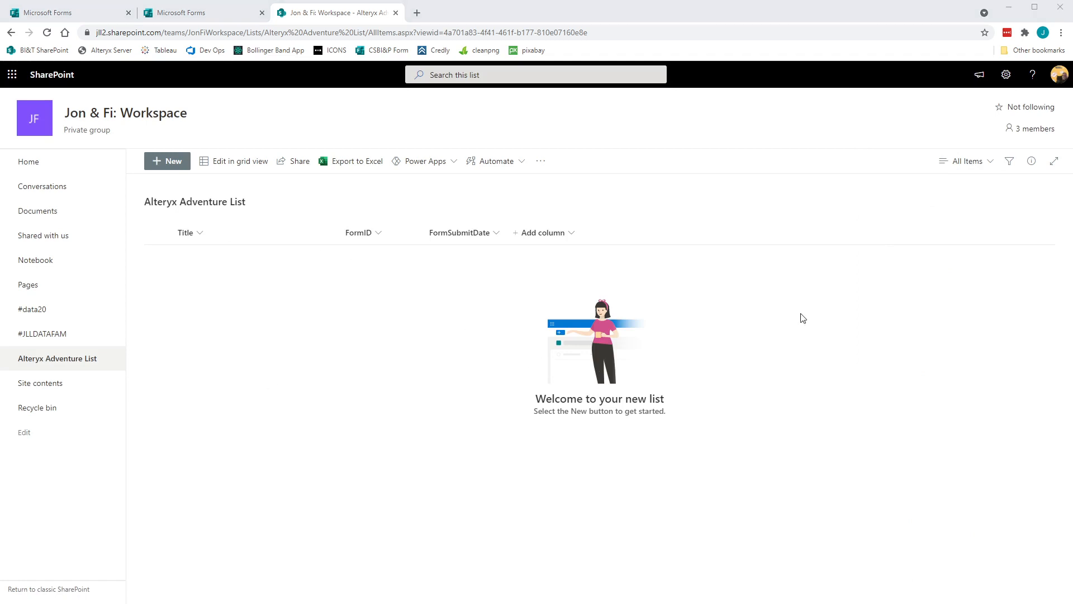
# Step: Start a Single line of text column named "Email" with the description "Responders email address"
pyautogui.click(576, 237)
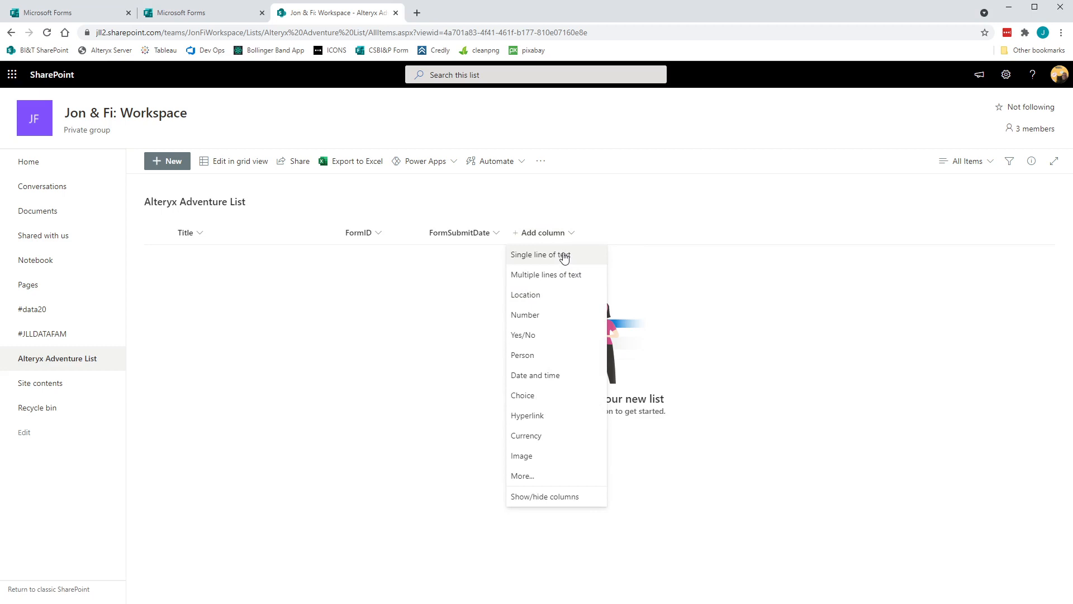
pyautogui.click(564, 256)
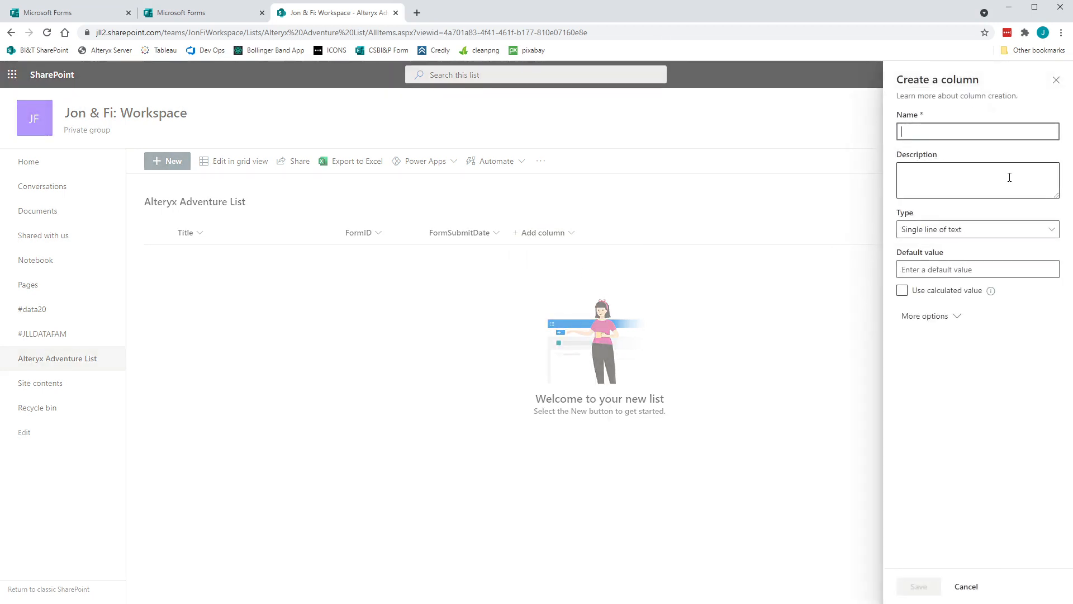
pyautogui.write('Email')
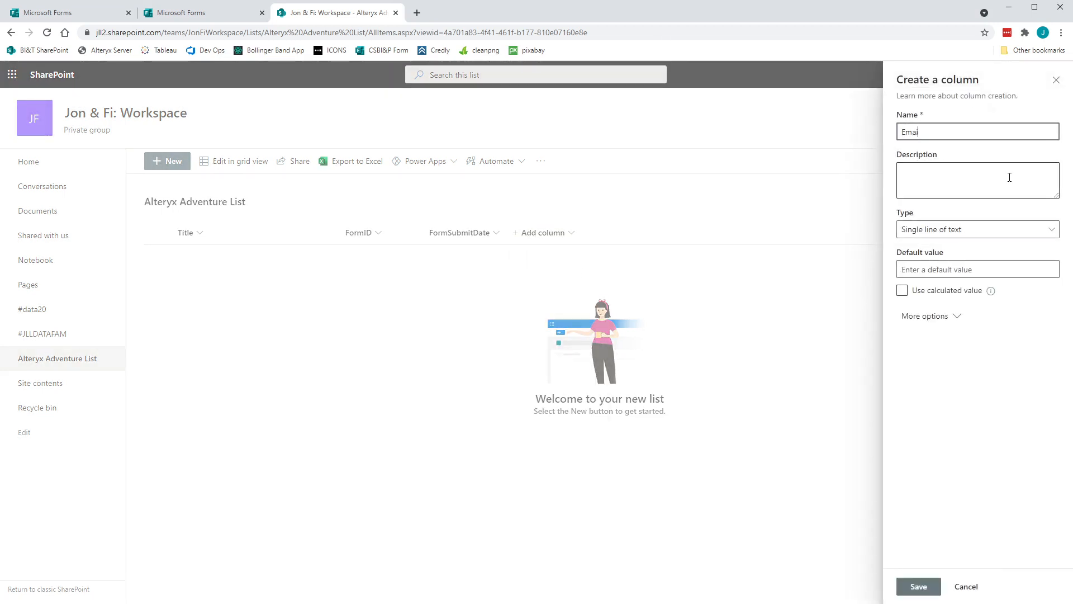
pyautogui.click(1009, 178)
pyautogui.write('Response')
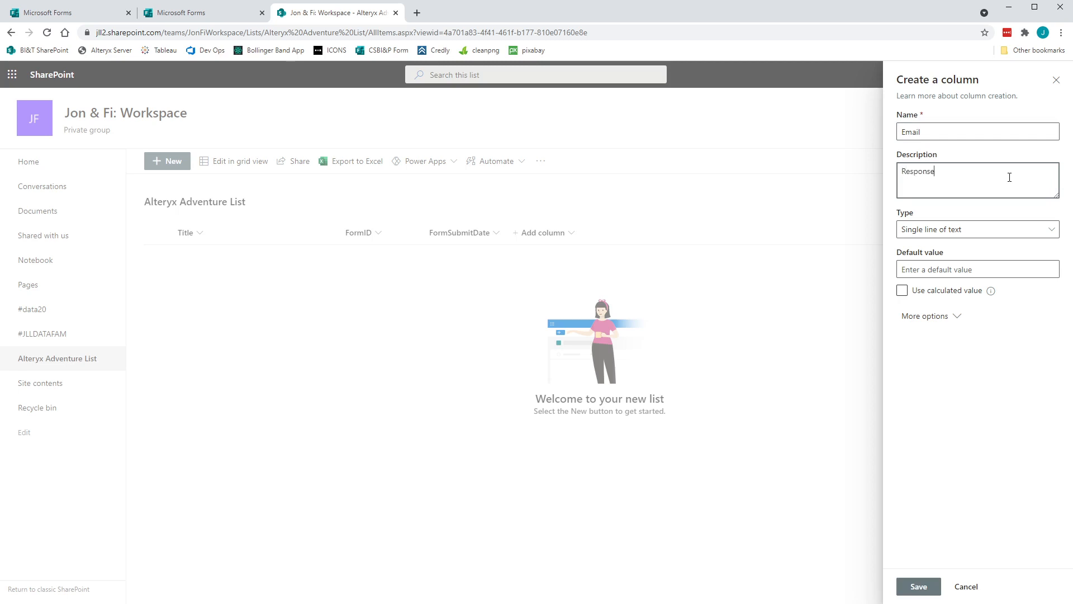
pyautogui.press('BackSpace')
pyautogui.press('BackSpace')
pyautogui.write('ders email address')
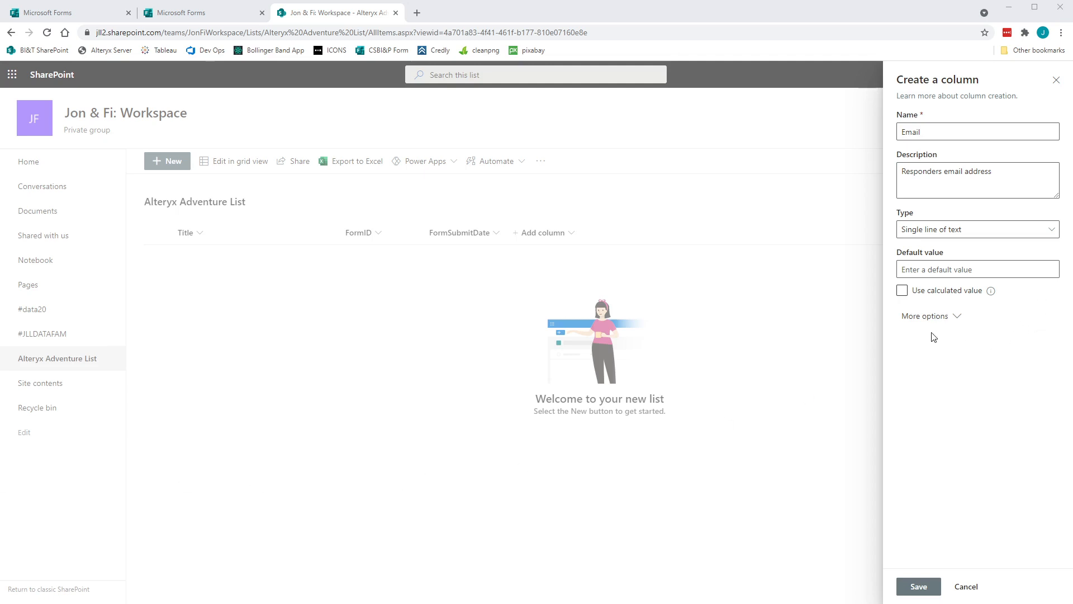
# Step: Save the Email column and add a Single line of text column named "Challenge Completed" with the description "Challenge the responders has completed"
pyautogui.click(914, 586)
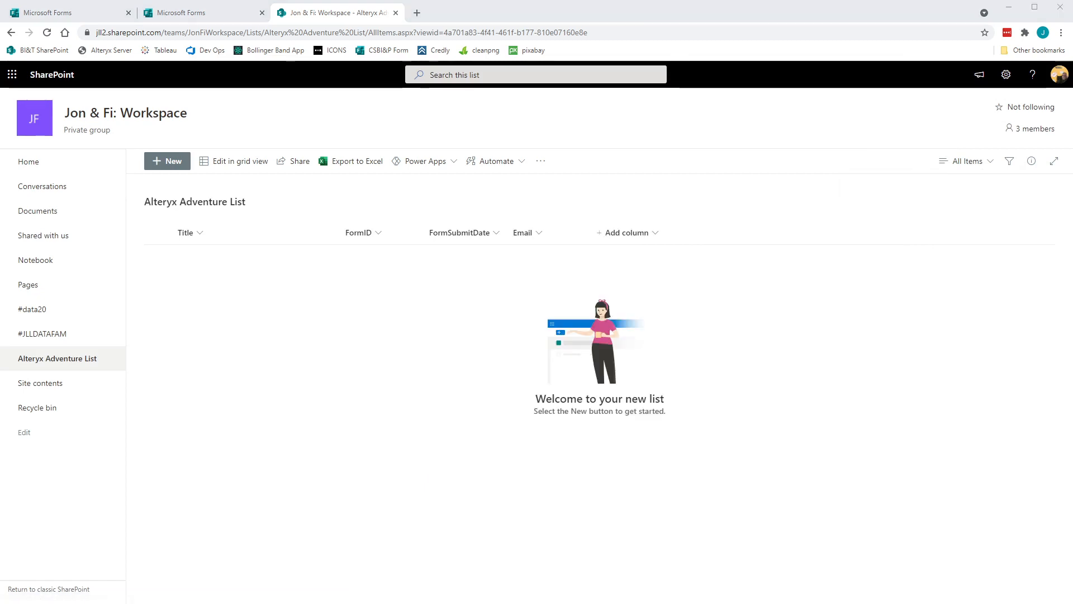
pyautogui.click(626, 236)
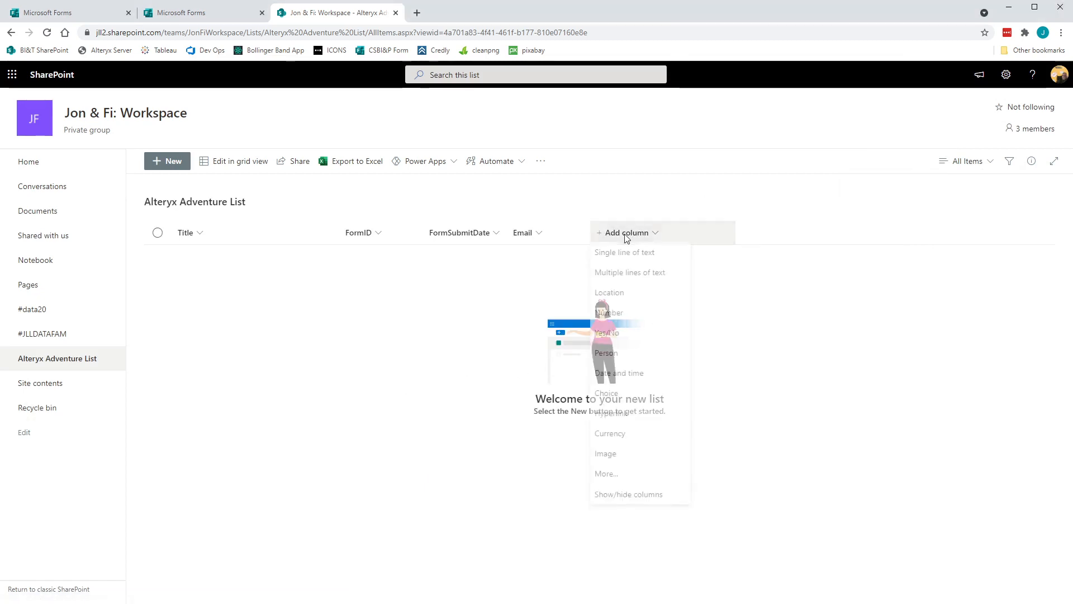
pyautogui.click(636, 261)
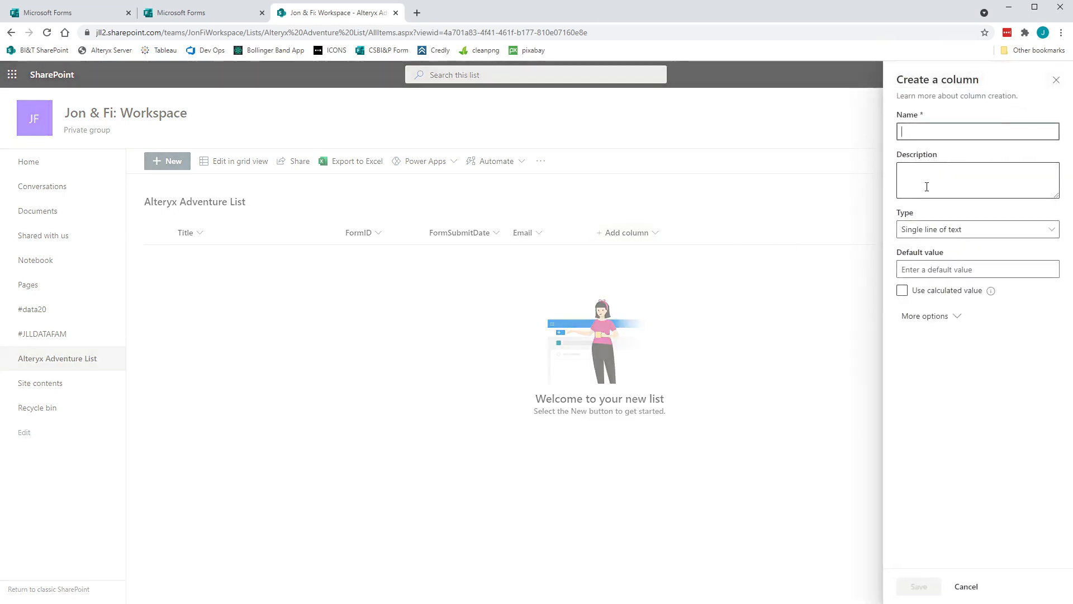
pyautogui.write('Chal')
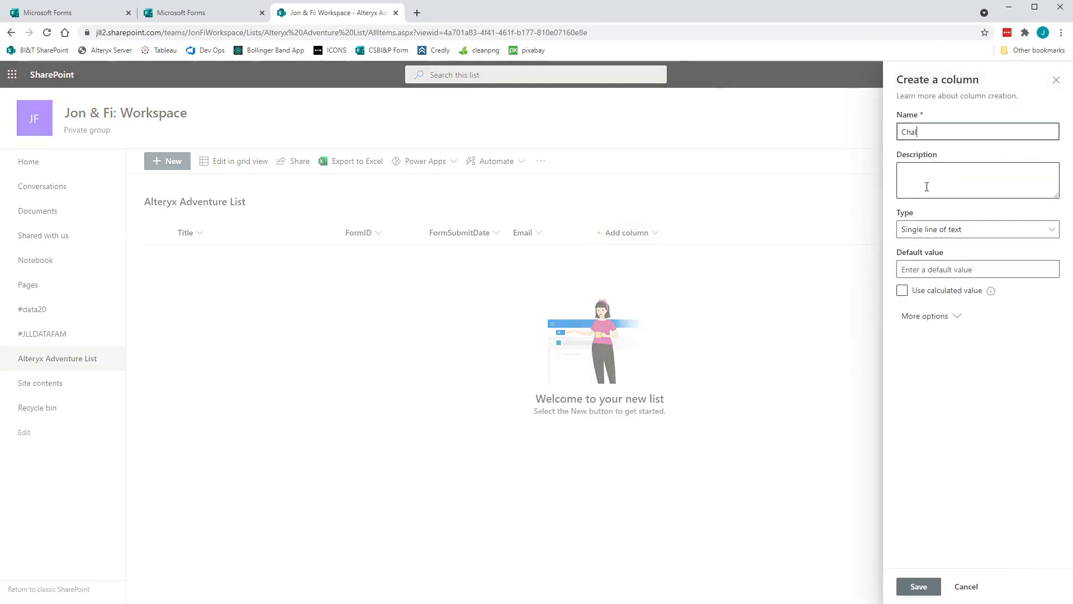
pyautogui.write('lenge Completed')
pyautogui.click(927, 187)
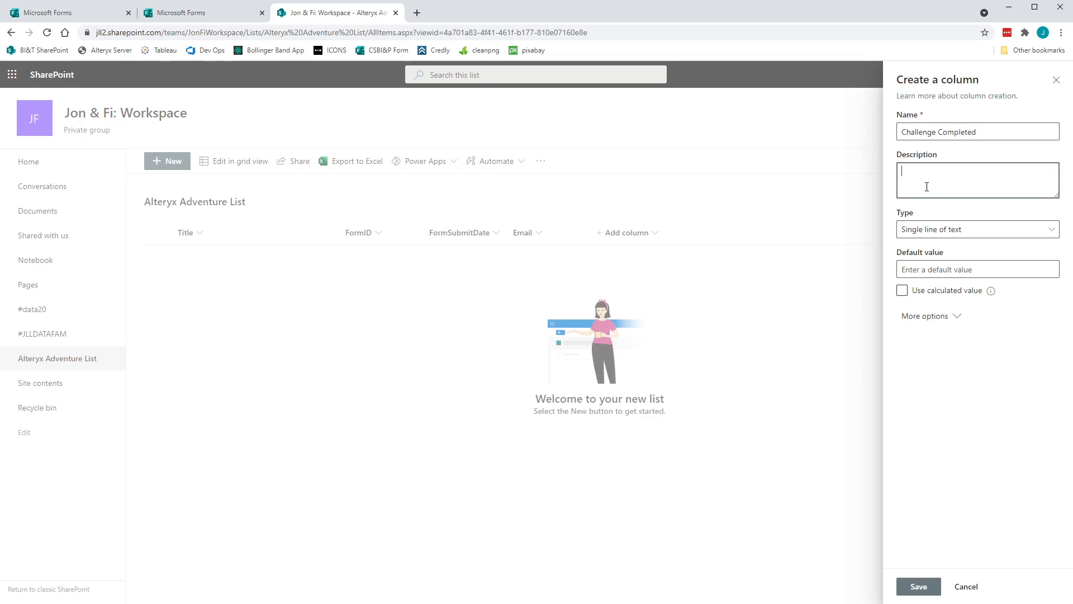
pyautogui.write('Challenge the responders has completed')
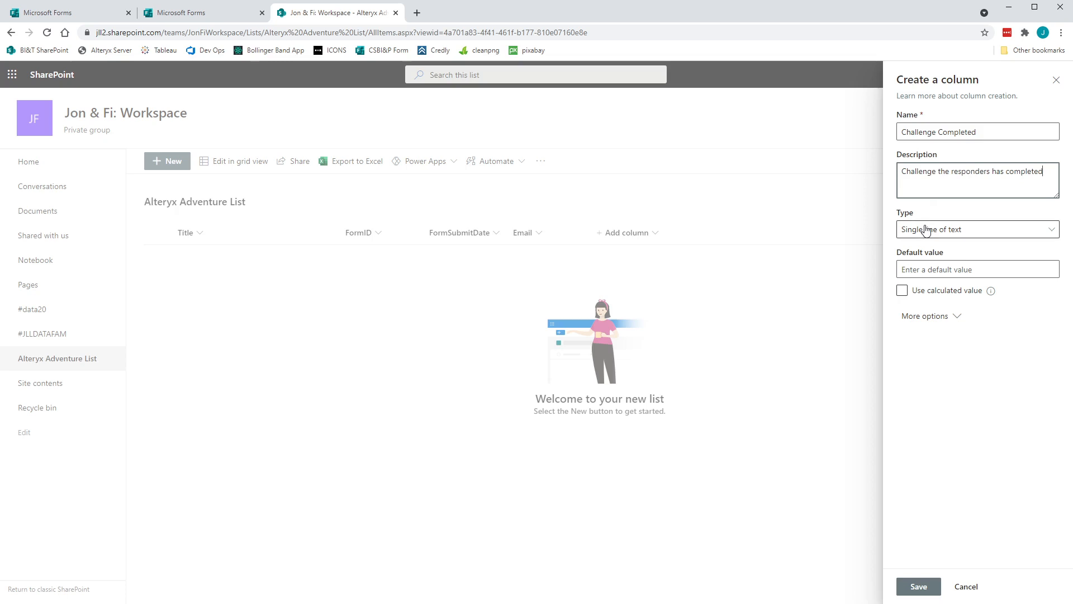
pyautogui.click(912, 592)
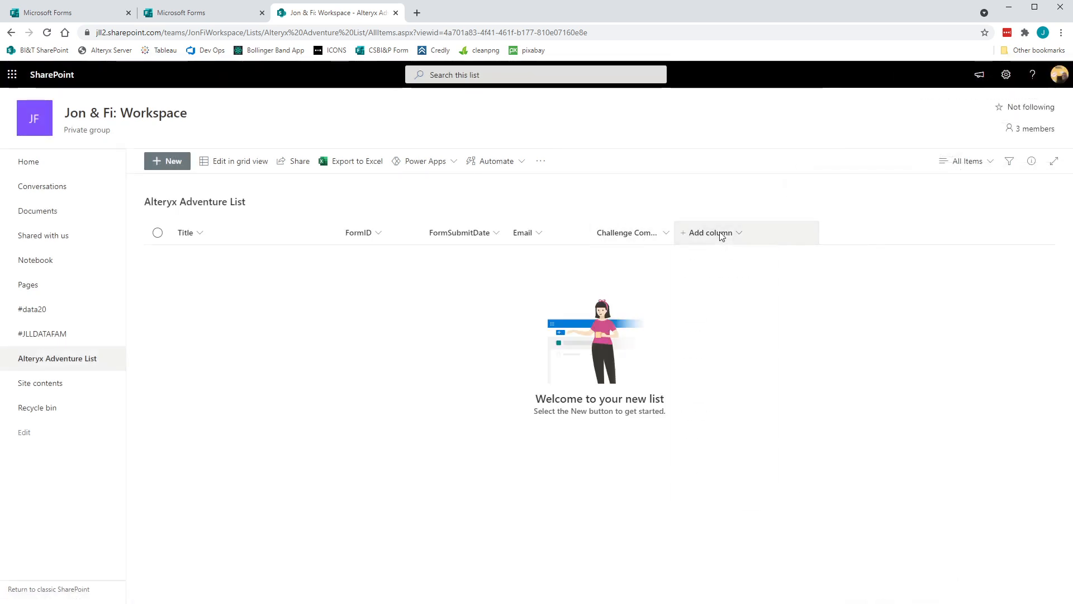
pyautogui.click(722, 235)
pyautogui.click(727, 257)
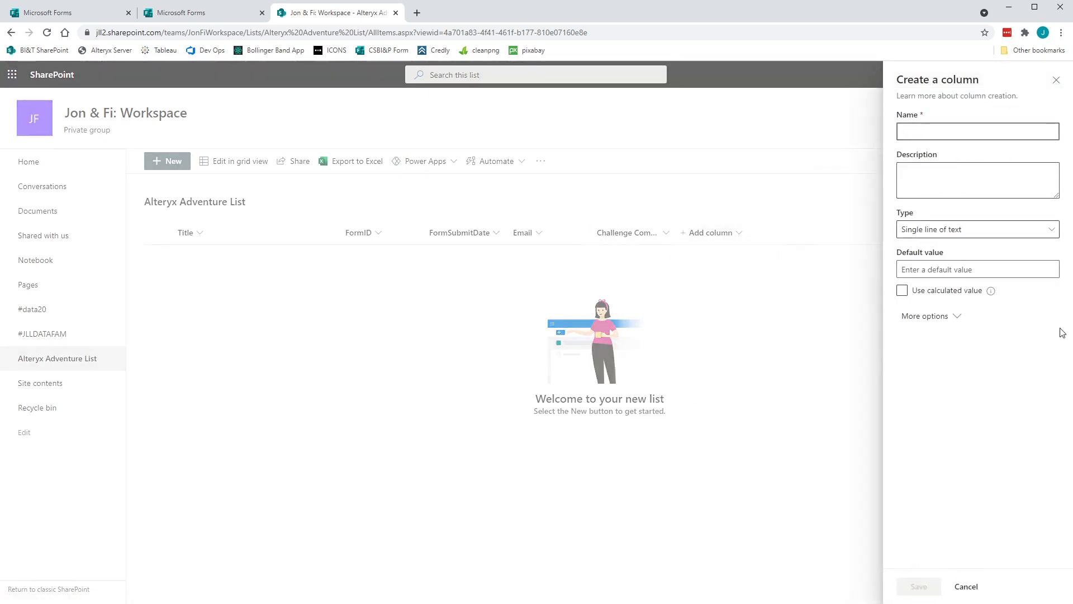
pyautogui.click(1057, 80)
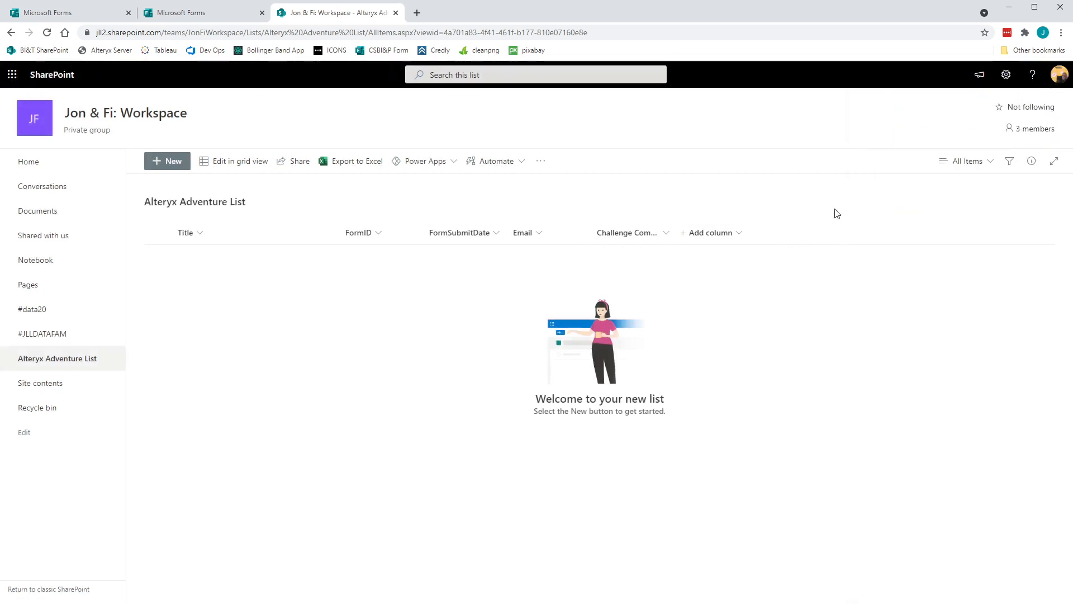
# Step: Add a Multiple lines of text column named "ScreenshotURL" with the description "Sharepoint URL of uploaded screen shot" and save it
pyautogui.click(721, 235)
pyautogui.click(719, 275)
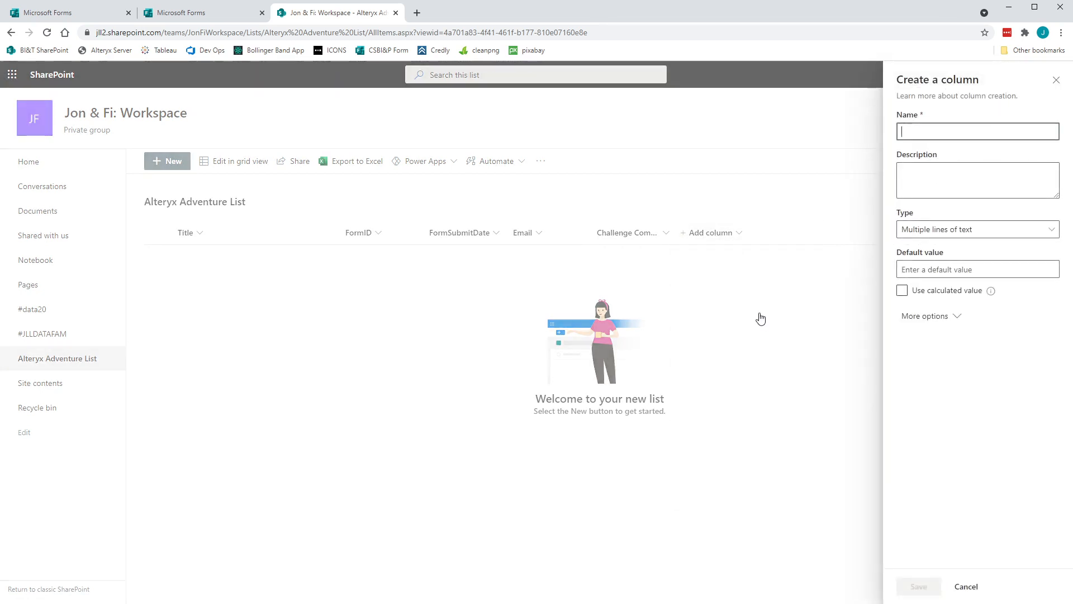
pyautogui.write('Scree')
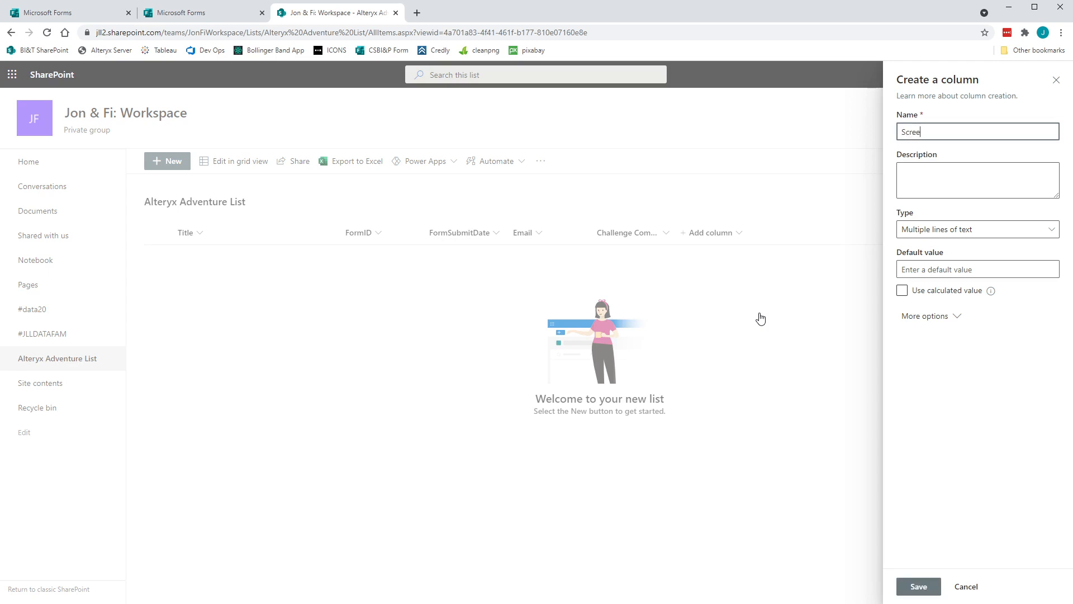
pyautogui.write('nURL')
pyautogui.press('BackSpace')
pyautogui.press('BackSpace')
pyautogui.write('shor')
pyautogui.write('URL')
pyautogui.press('Tab')
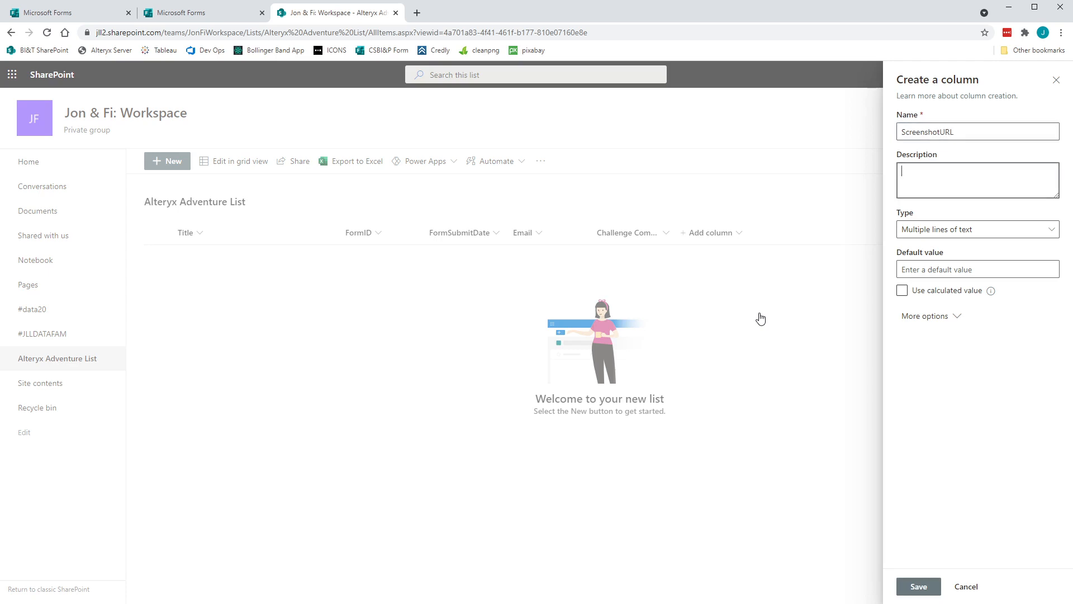
pyautogui.write('Sharepoint URL of uploaded screen shot')
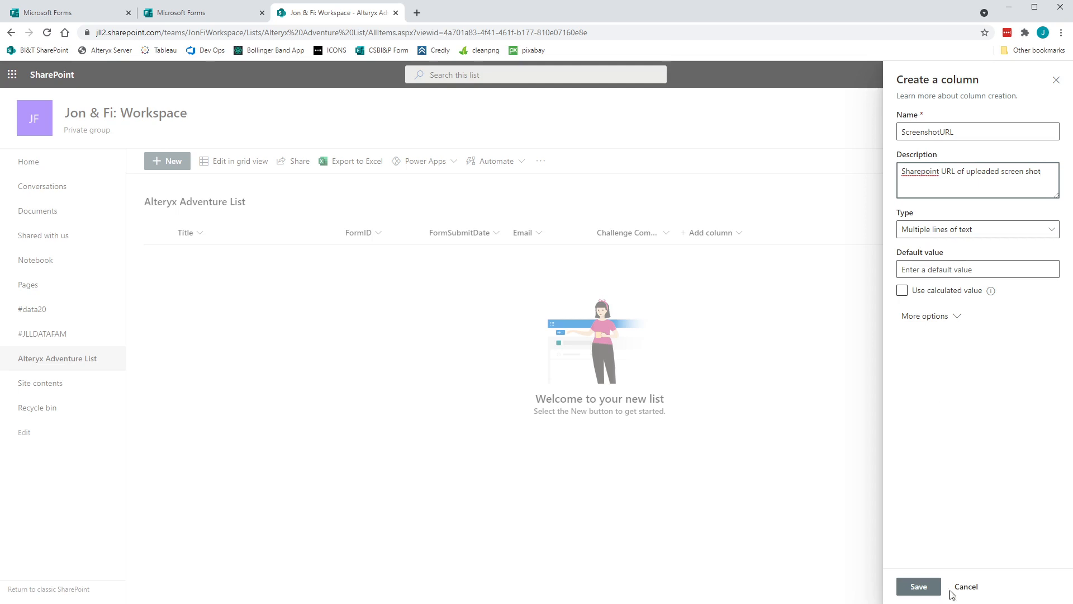
pyautogui.click(919, 587)
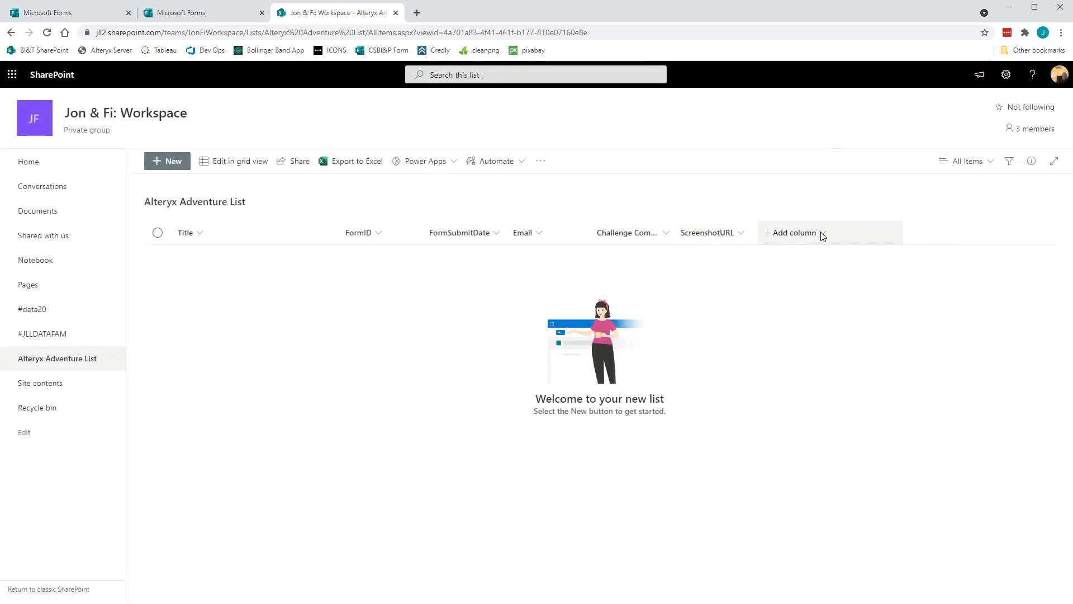
# Step: Add a Multiple lines of text column named "LinkURL" with the description "URL link provided by responder" and save it
pyautogui.click(823, 236)
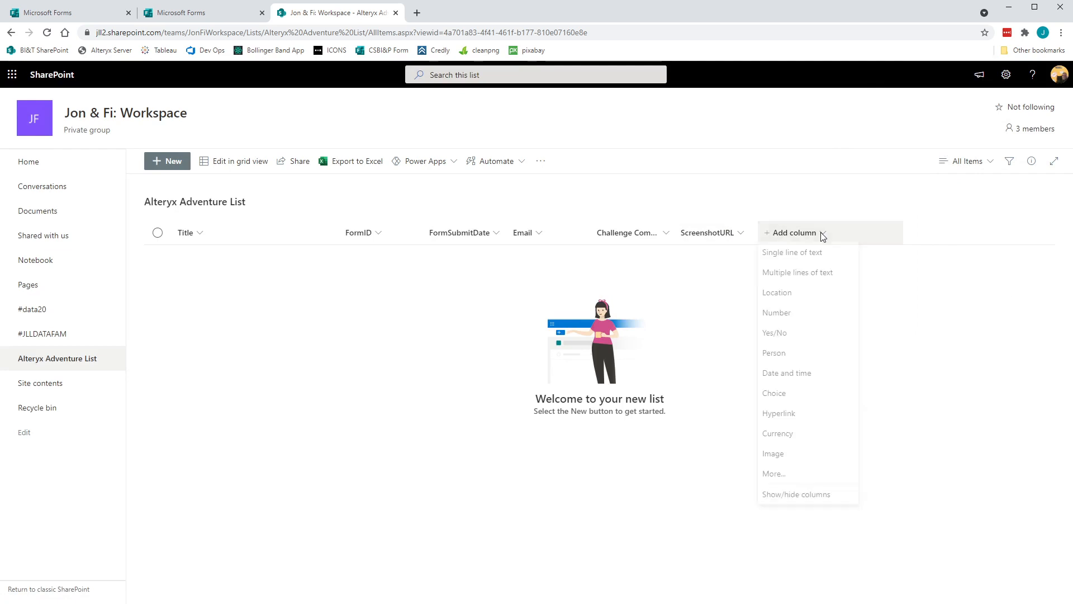
pyautogui.click(818, 274)
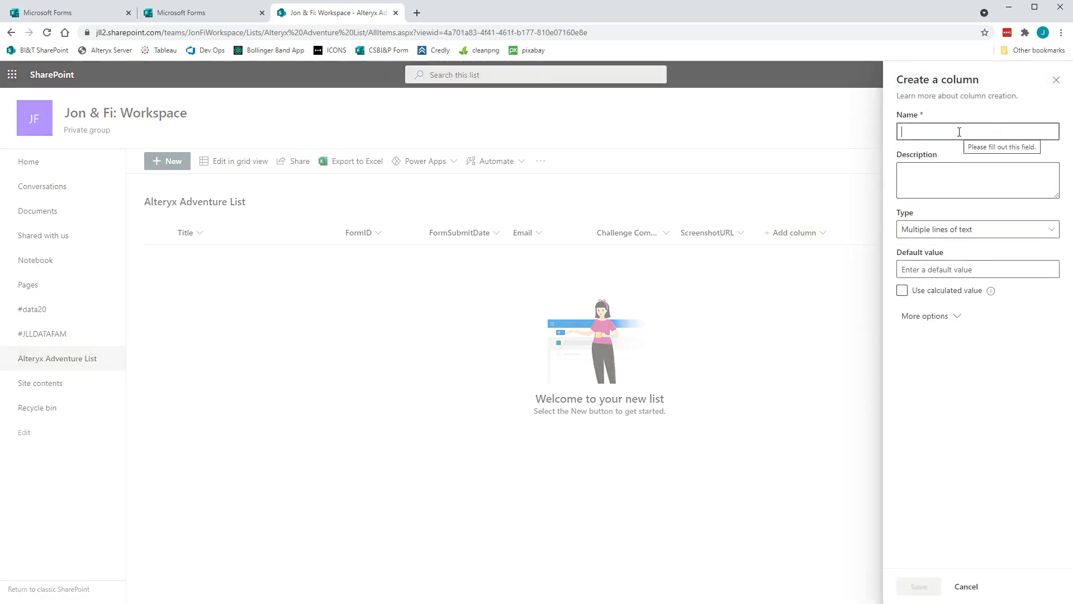
pyautogui.write('LinkURL')
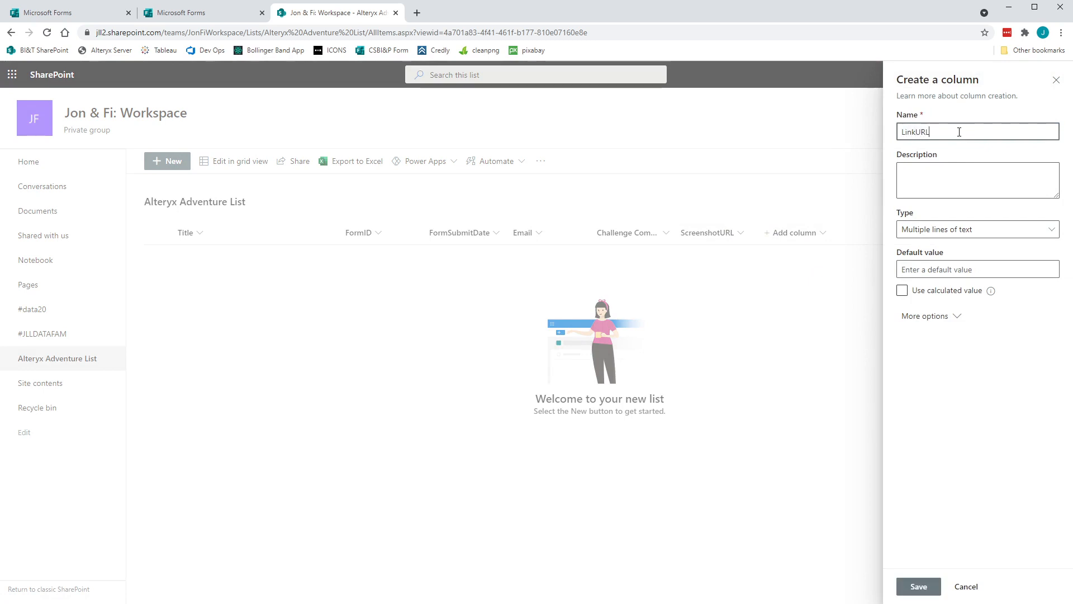
pyautogui.press('Tab')
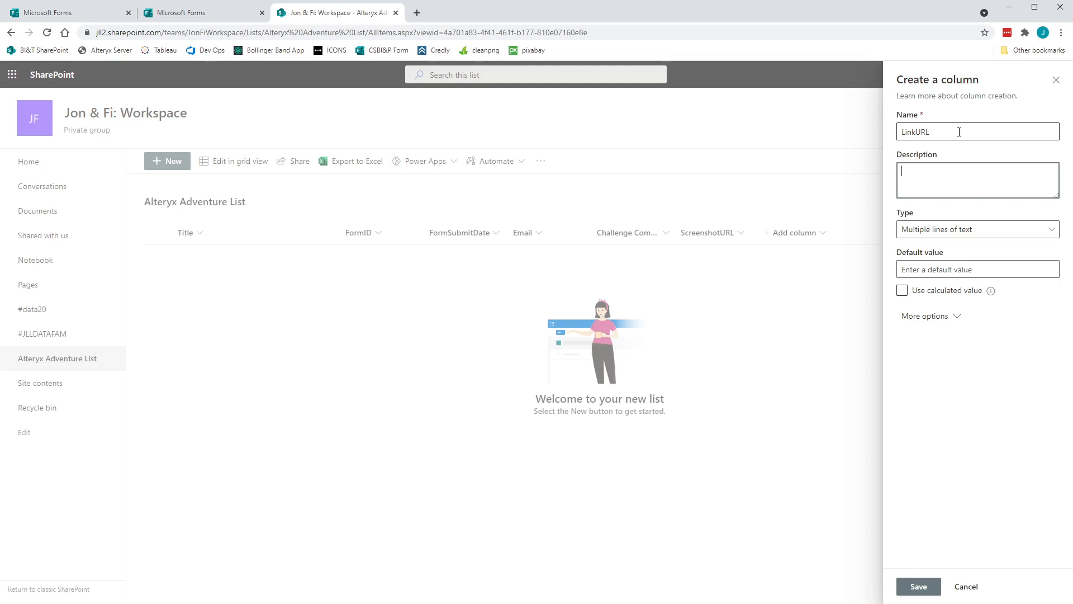
pyautogui.press('Tab')
pyautogui.write('URL link provided by respons')
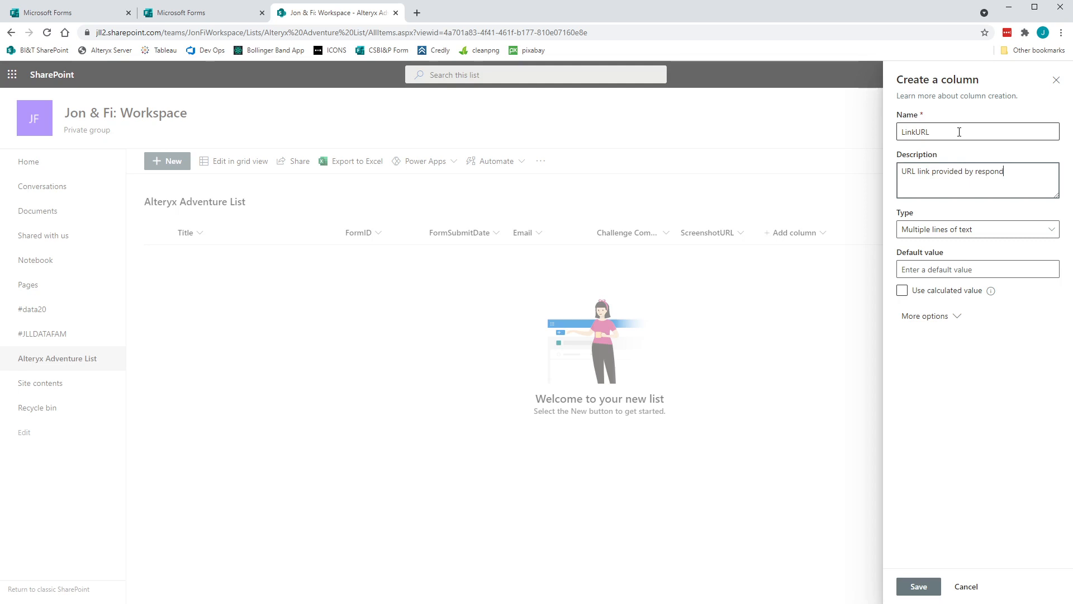
pyautogui.write('er')
pyautogui.click(920, 586)
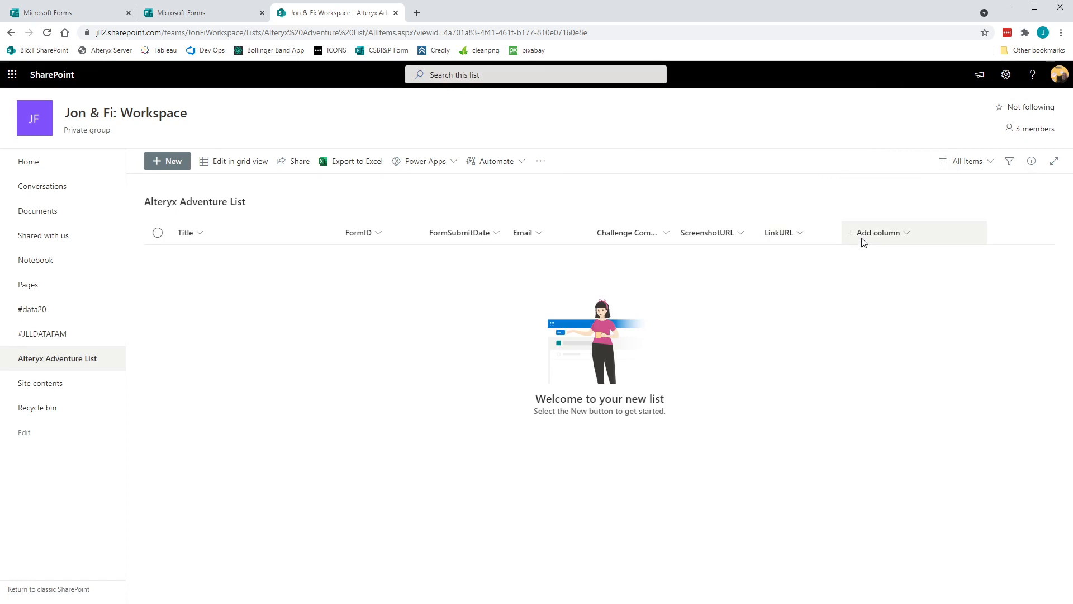
# Step: Add a Single line of text column named "LevelOfCertification" with the description "Responders level of certification" and save it
pyautogui.click(864, 241)
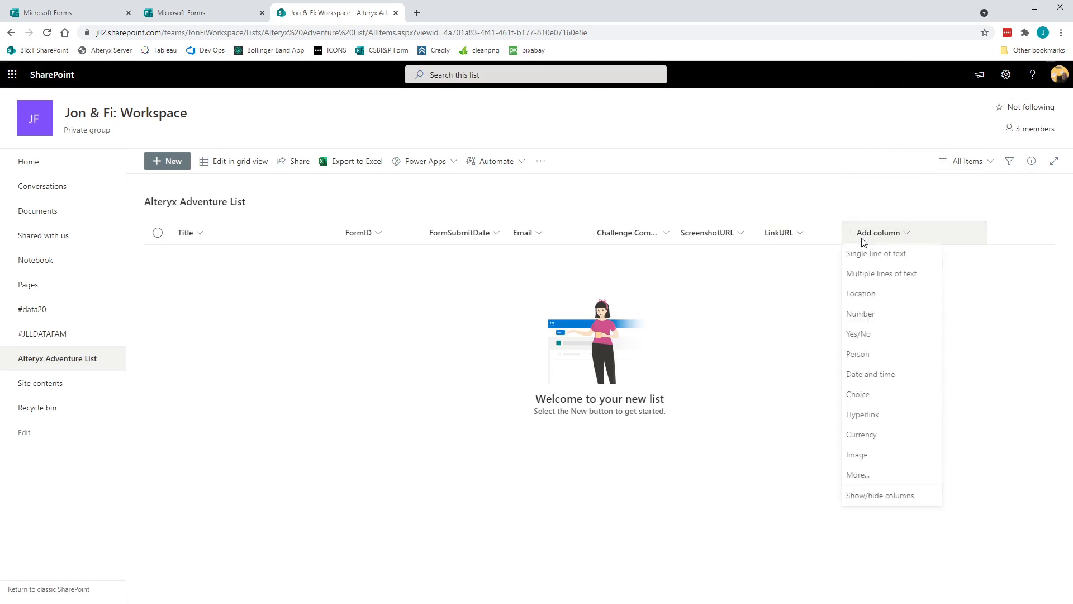
pyautogui.click(895, 252)
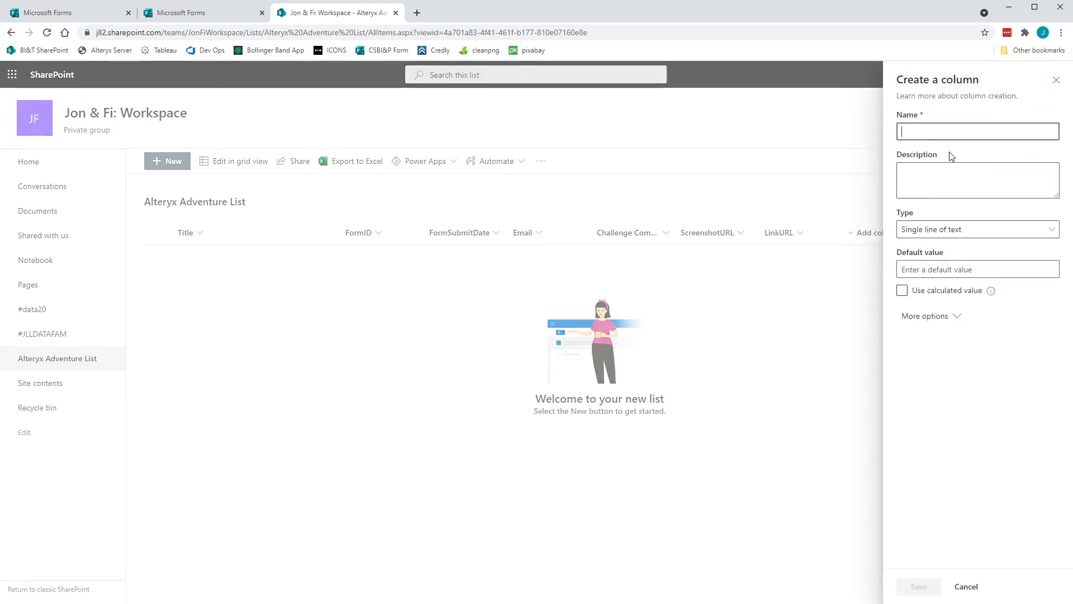
pyautogui.write('LevelOf')
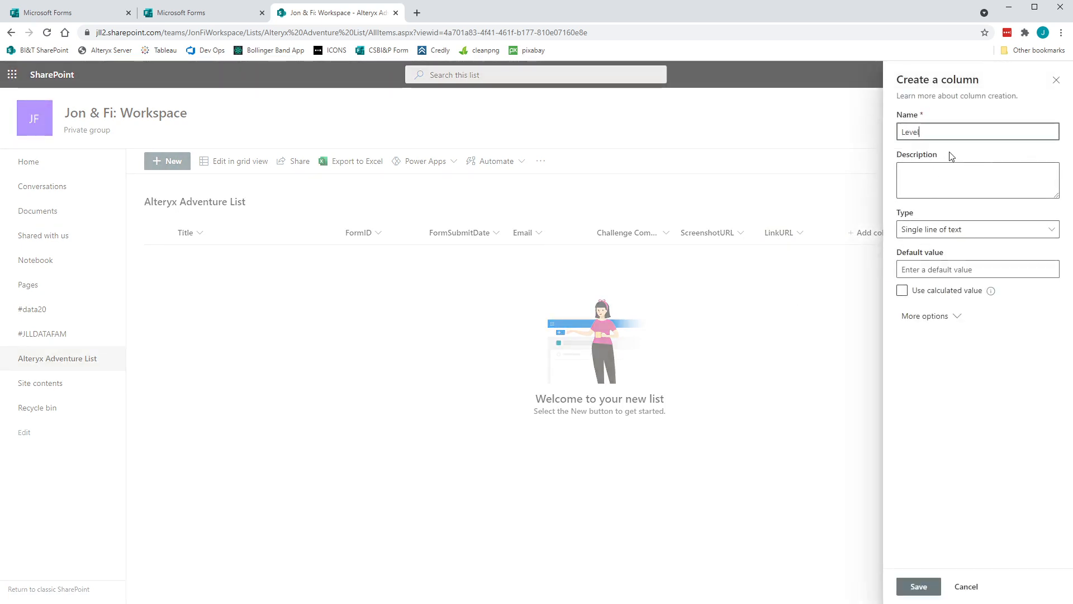
pyautogui.write('rtification')
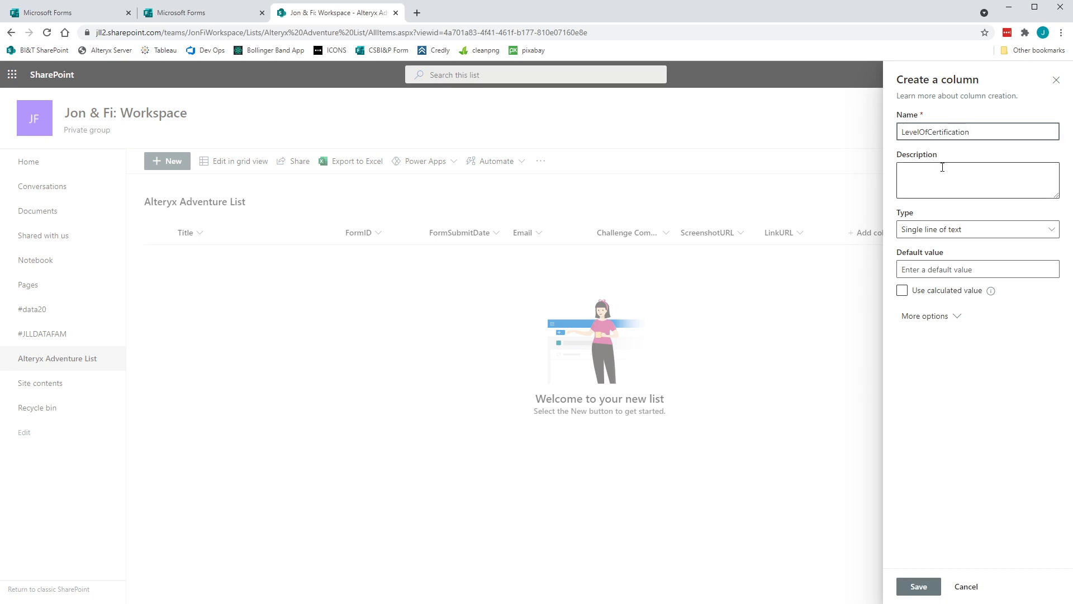
pyautogui.click(943, 167)
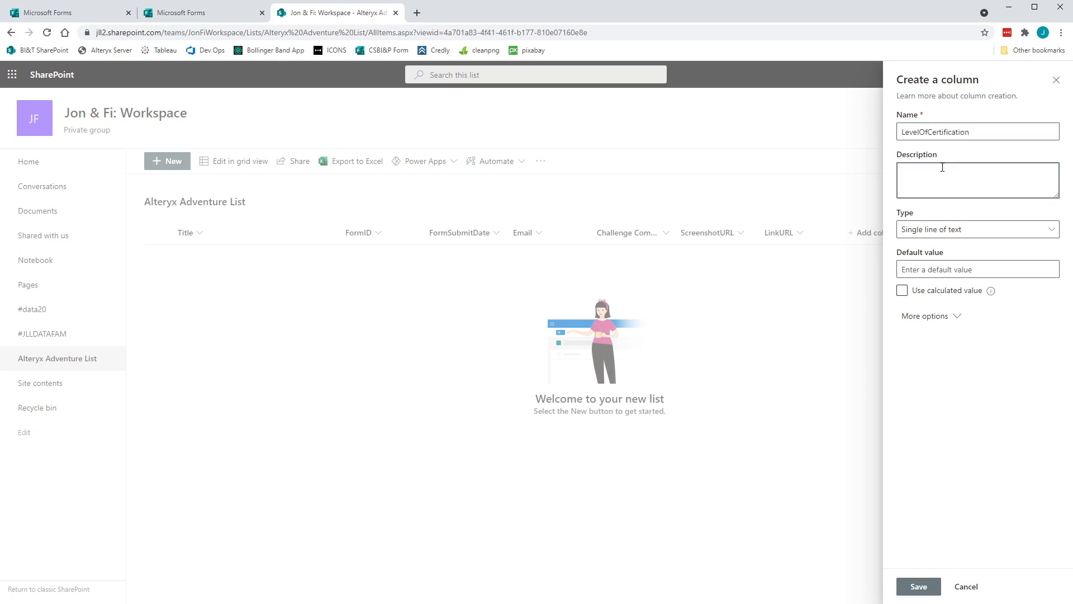
pyautogui.write('Responders level of certification')
pyautogui.click(918, 586)
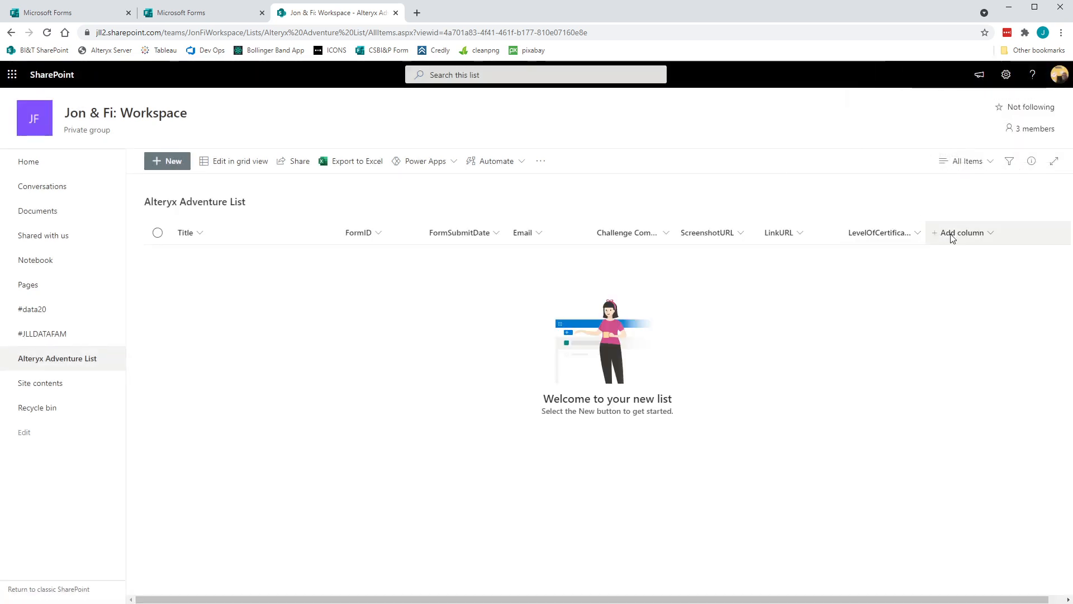
# Step: Add a Single line of text column named "DifficultlyOfChallenge" with the description "Difficult of challenge responder has submitted" and save it
pyautogui.click(961, 241)
pyautogui.click(959, 255)
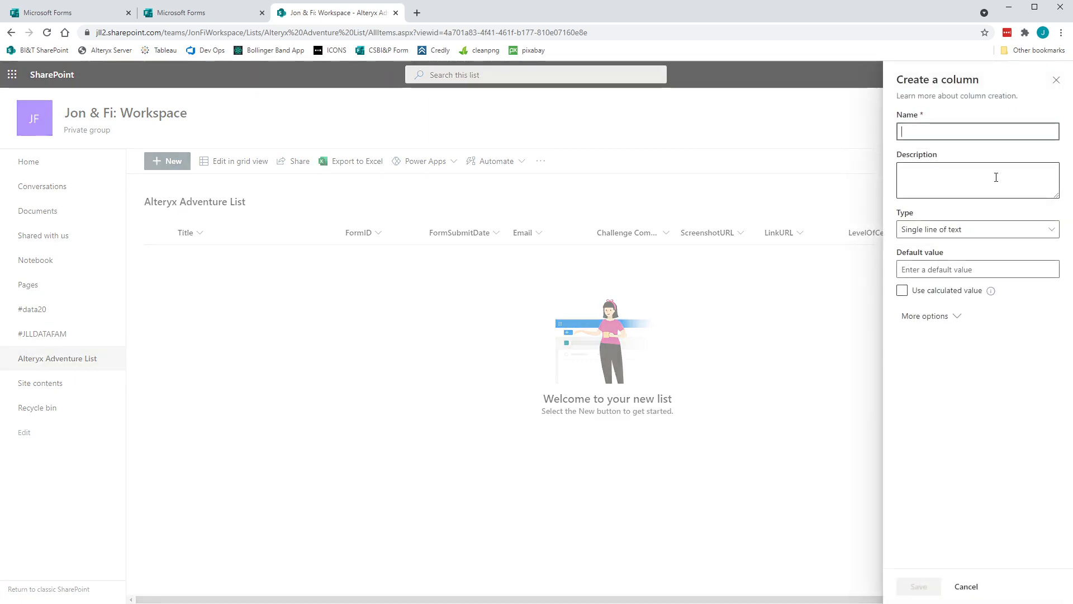
pyautogui.write('Difficu')
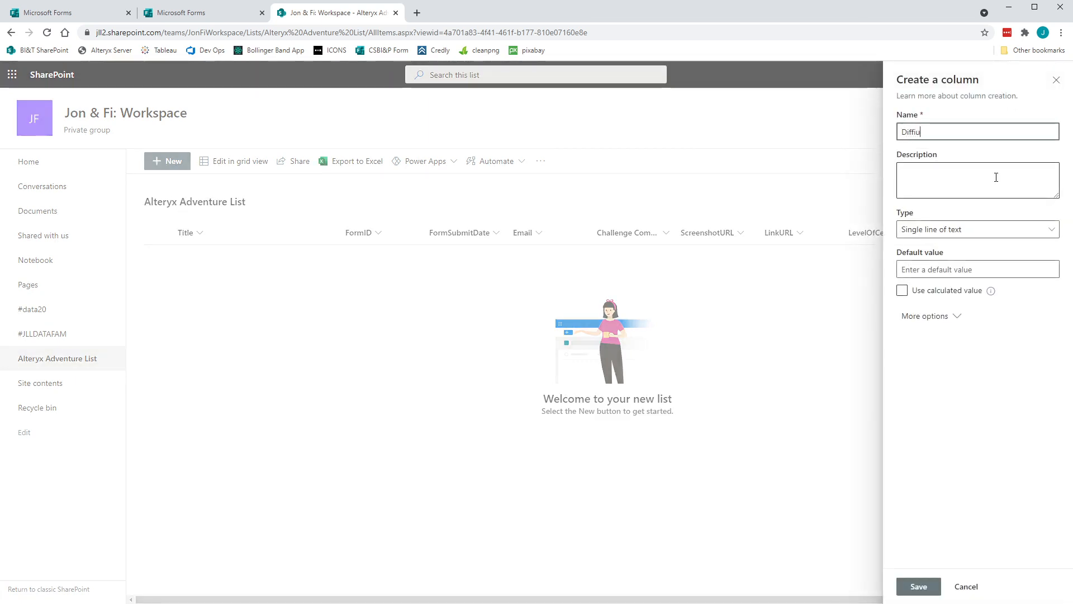
pyautogui.write('lt')
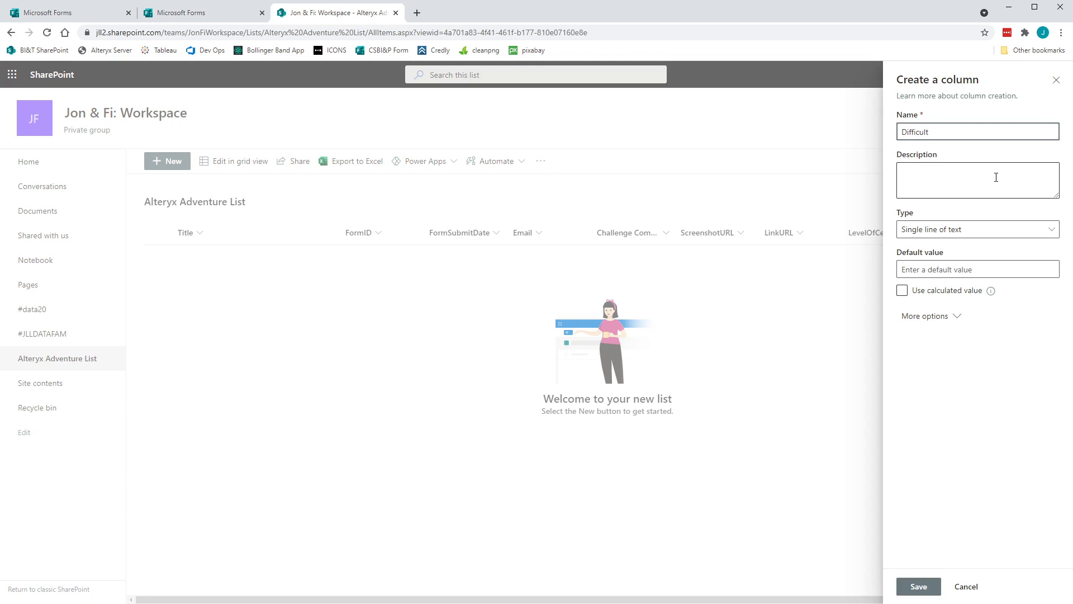
pyautogui.write('lyOfChallenge')
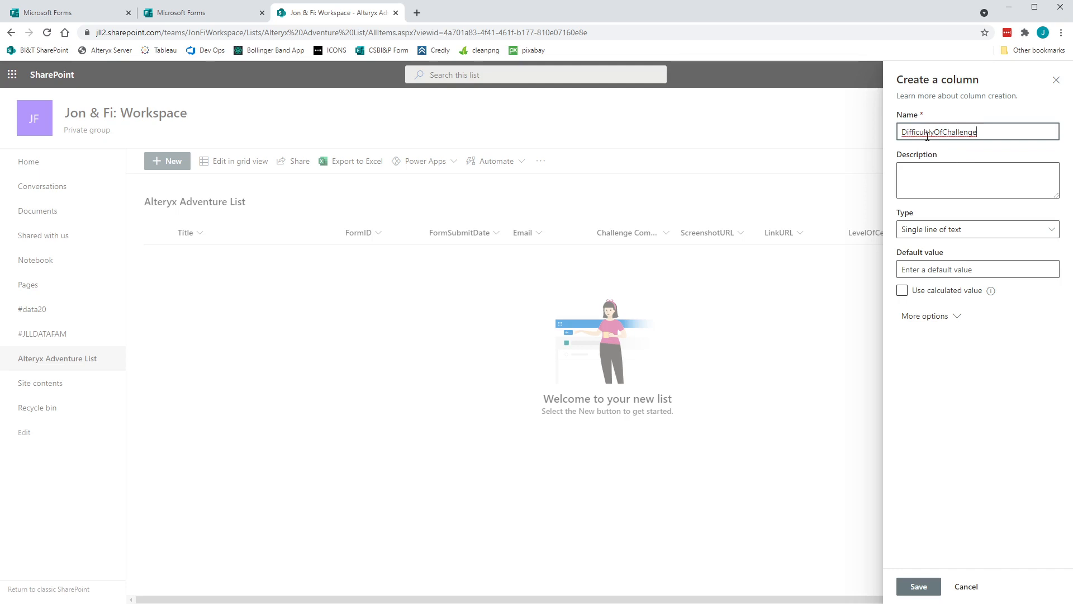
pyautogui.click(942, 173)
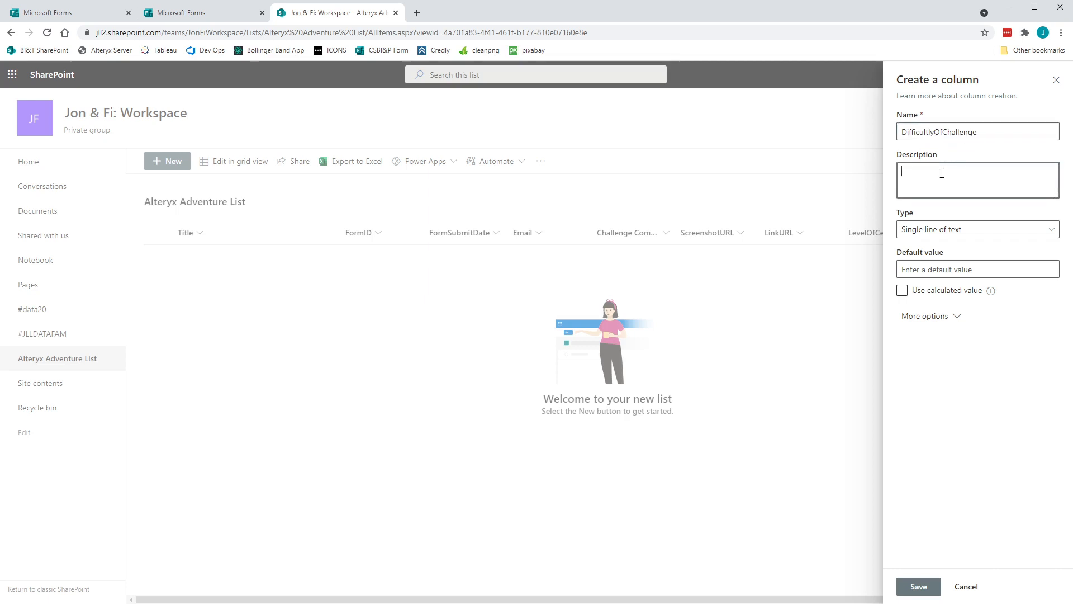
pyautogui.write('Difficult of challenge responder has submitted')
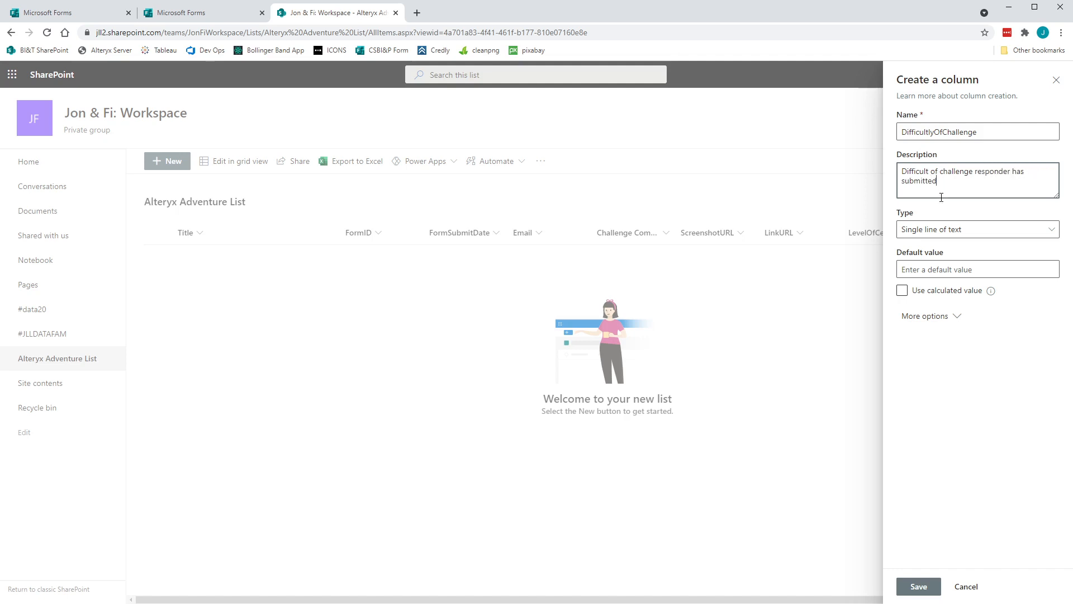
pyautogui.click(921, 588)
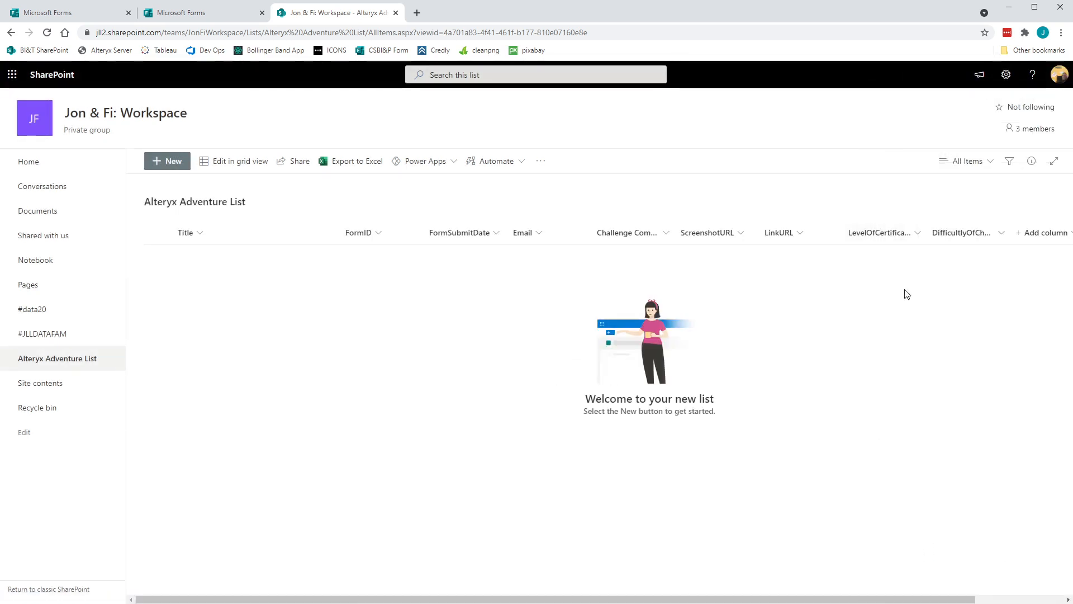
# Step: Add a Multiple lines of text column named "ChallengeComments" with the description "Commentary provided by responder" and save it
pyautogui.click(1037, 233)
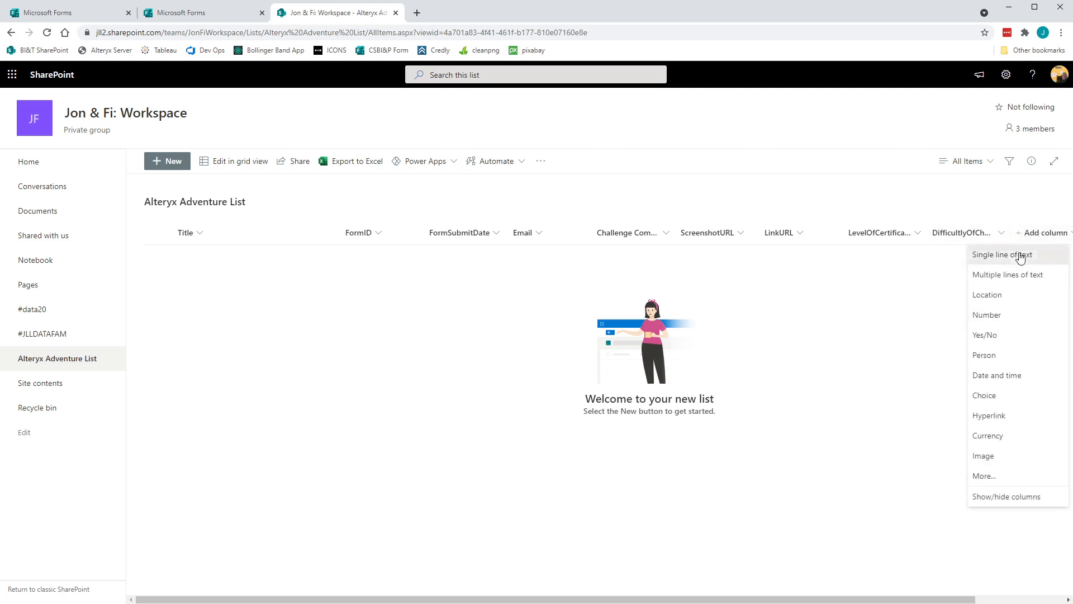
pyautogui.click(1019, 252)
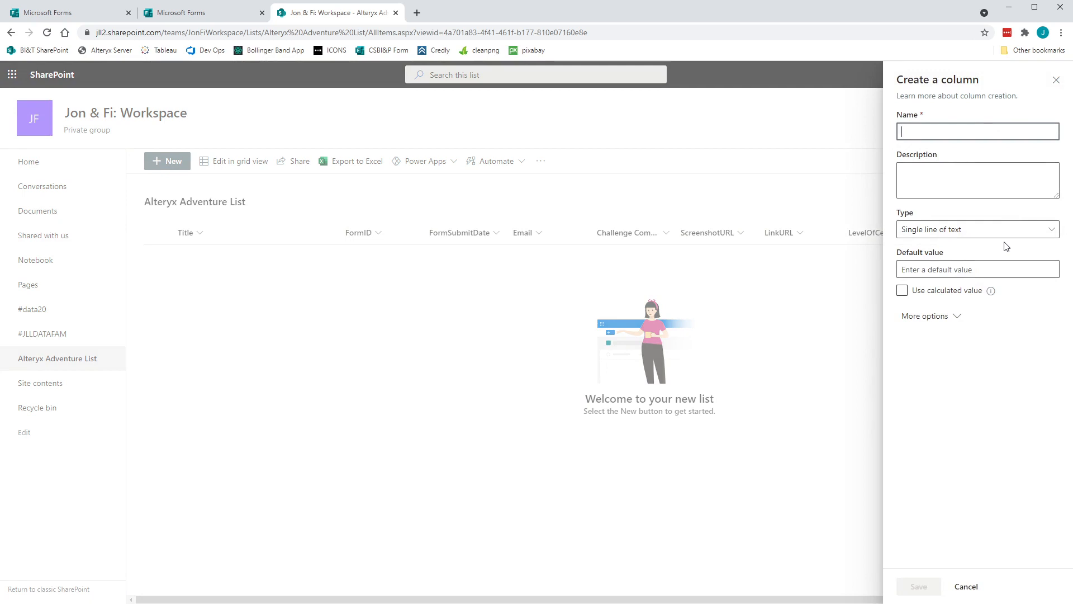
pyautogui.write('Challenge')
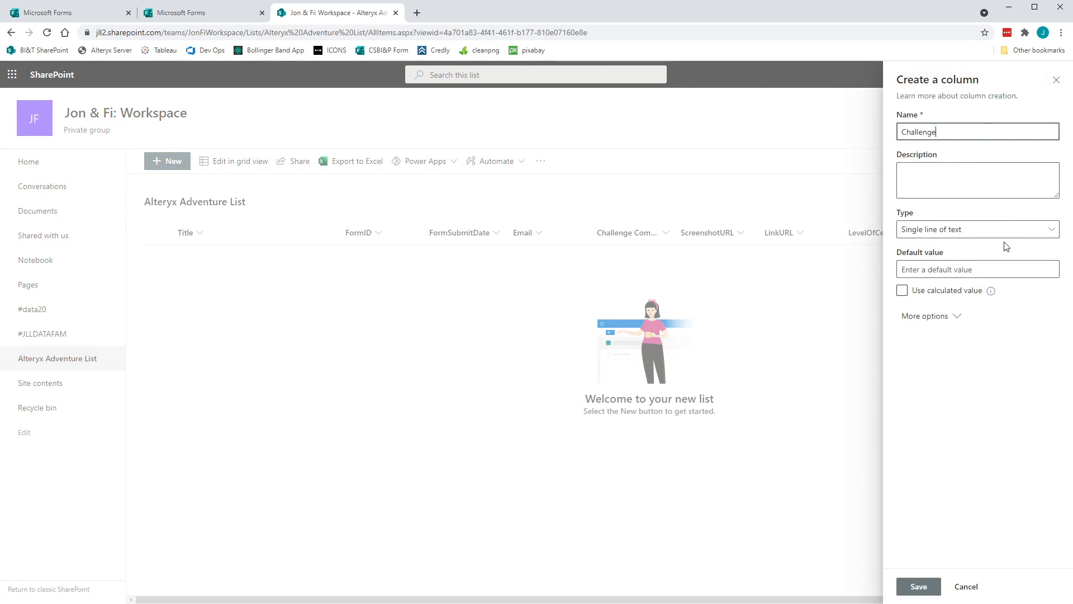
pyautogui.write('Comments')
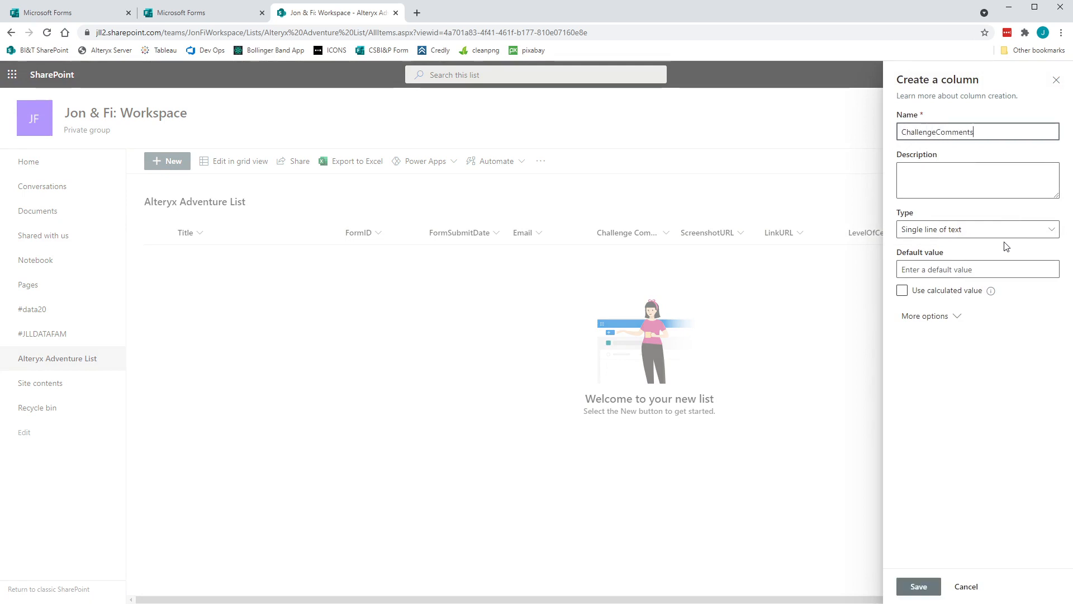
pyautogui.press('Tab')
pyautogui.write('Commen')
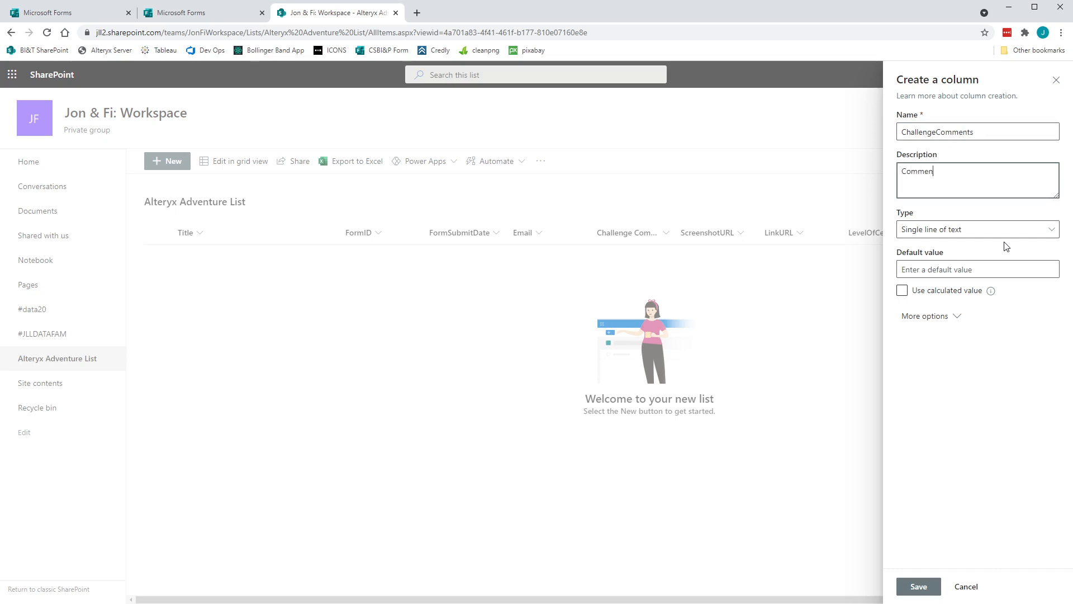
pyautogui.write('tary provided by responder')
pyautogui.click(944, 234)
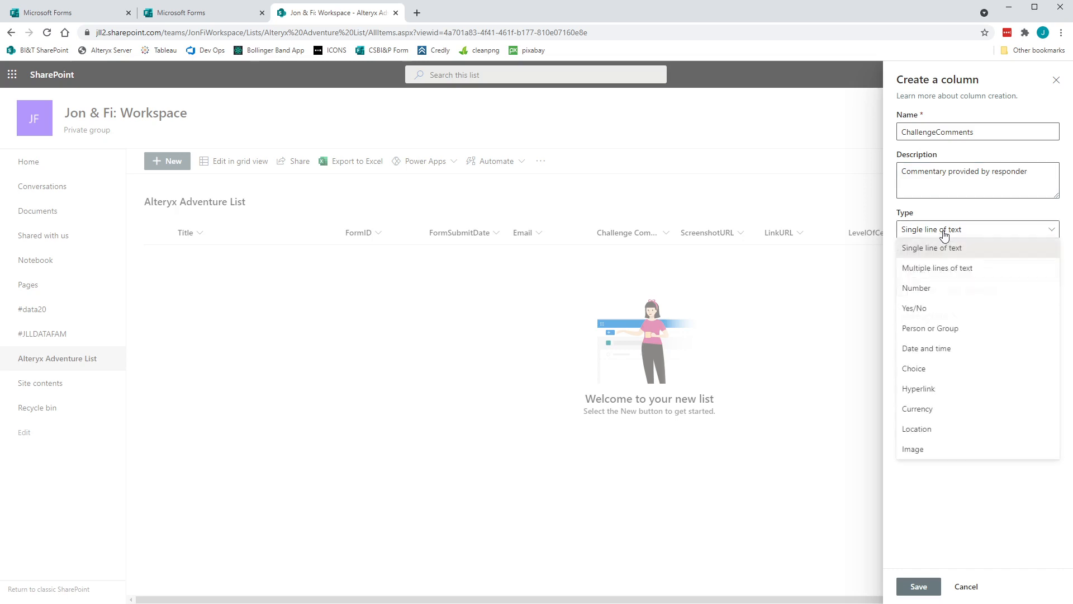
pyautogui.click(945, 269)
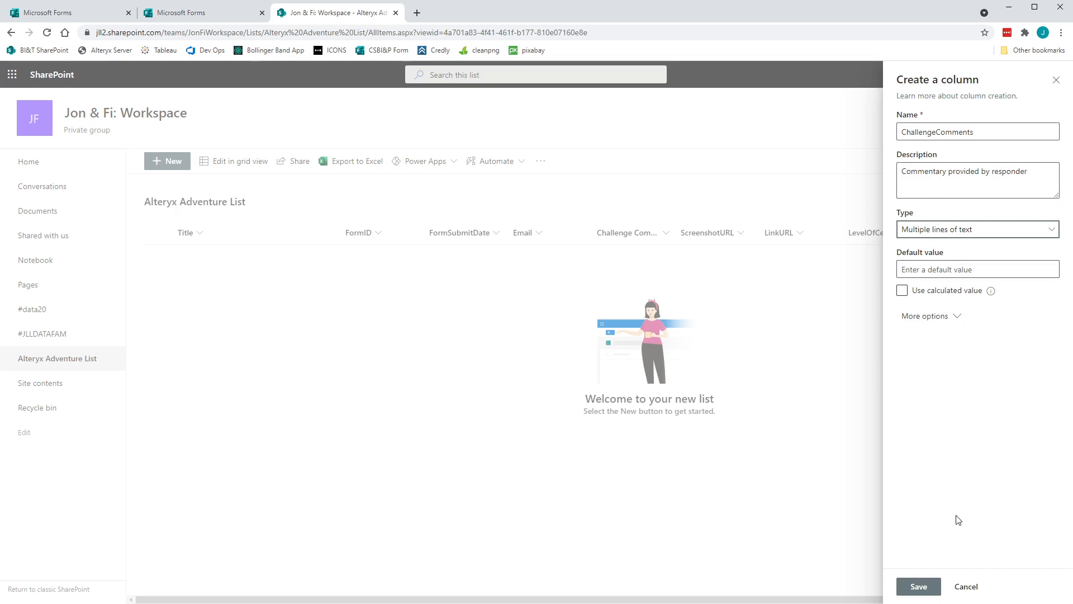
pyautogui.click(918, 586)
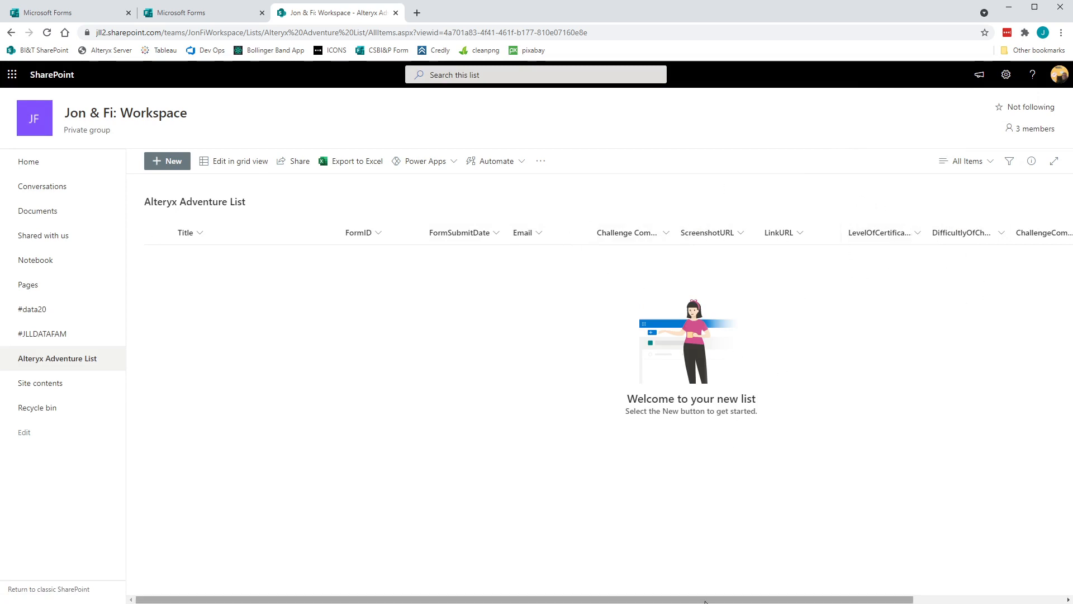
# Step: Add a Single line of text column named "Approved" with the description "Approval response" and save it
pyautogui.moveTo(707, 601); pyautogui.dragTo(866, 601)
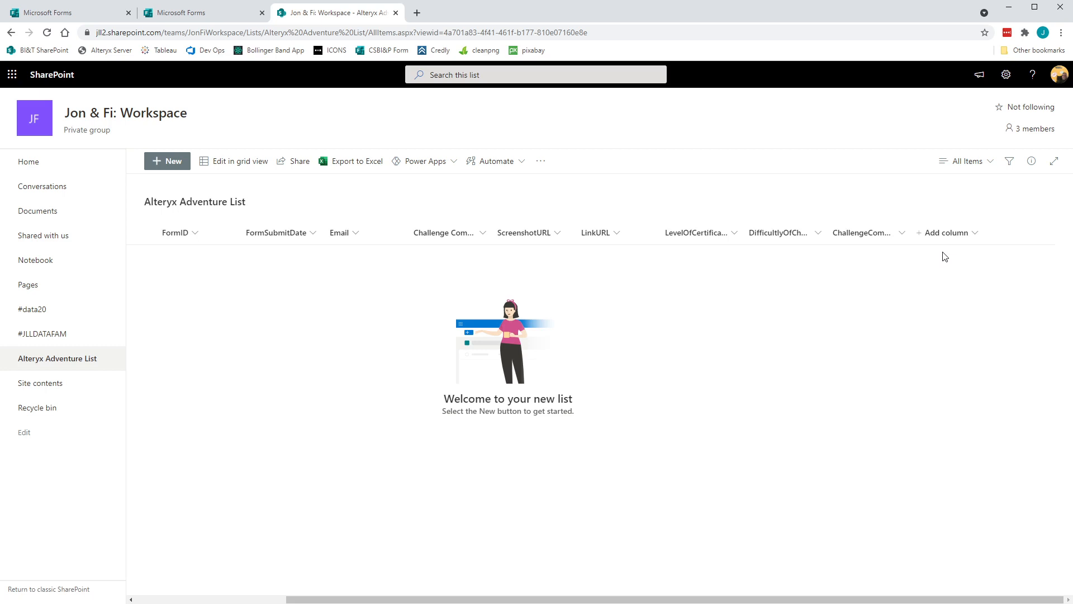
pyautogui.click(947, 234)
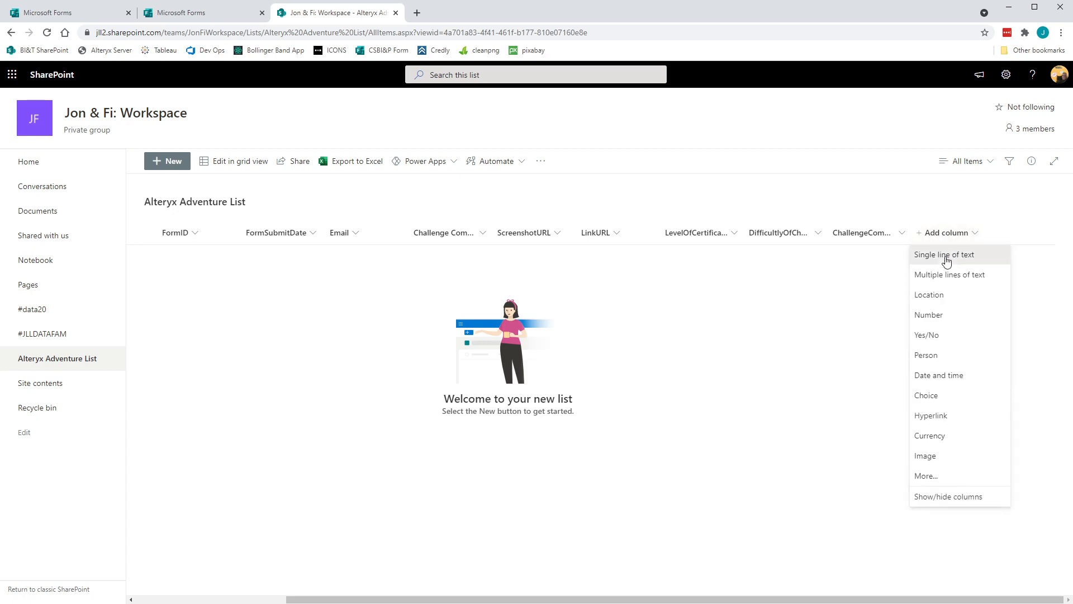
pyautogui.click(947, 255)
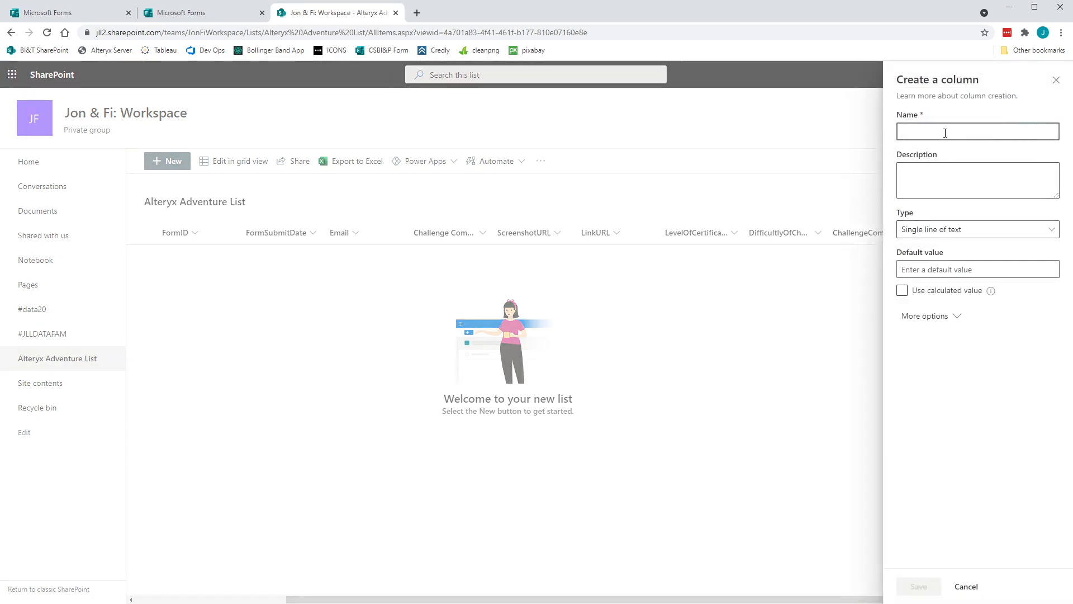
pyautogui.write('Approved')
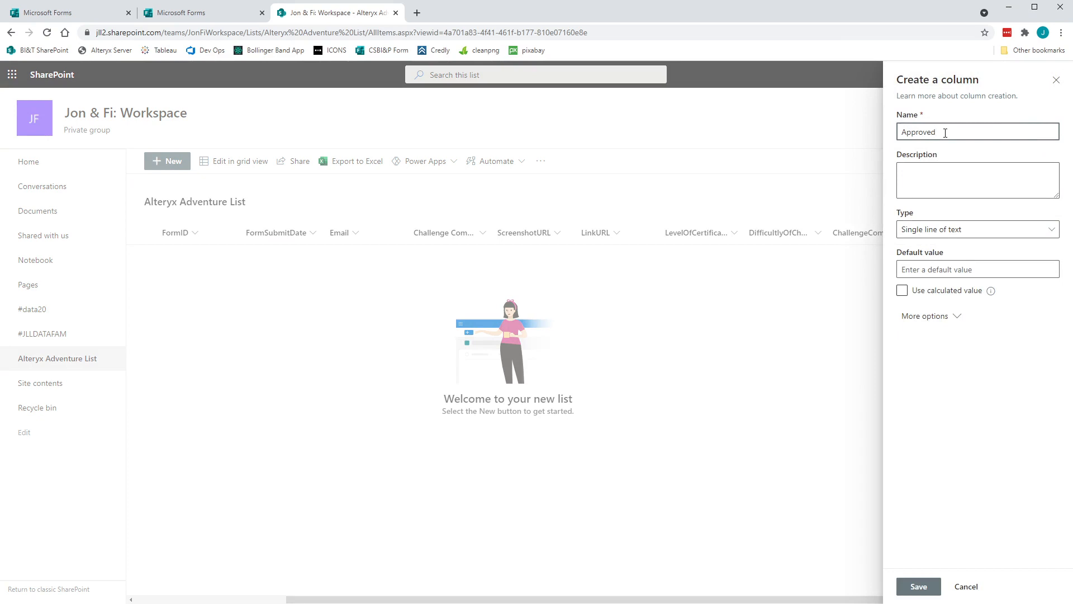
pyautogui.click(946, 174)
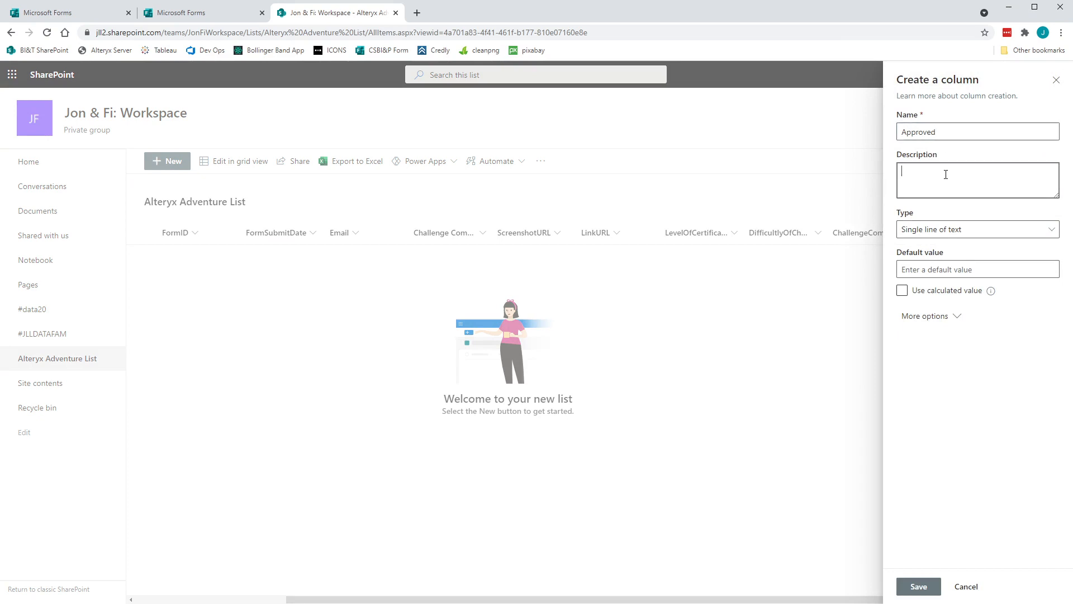
pyautogui.write('Approval response')
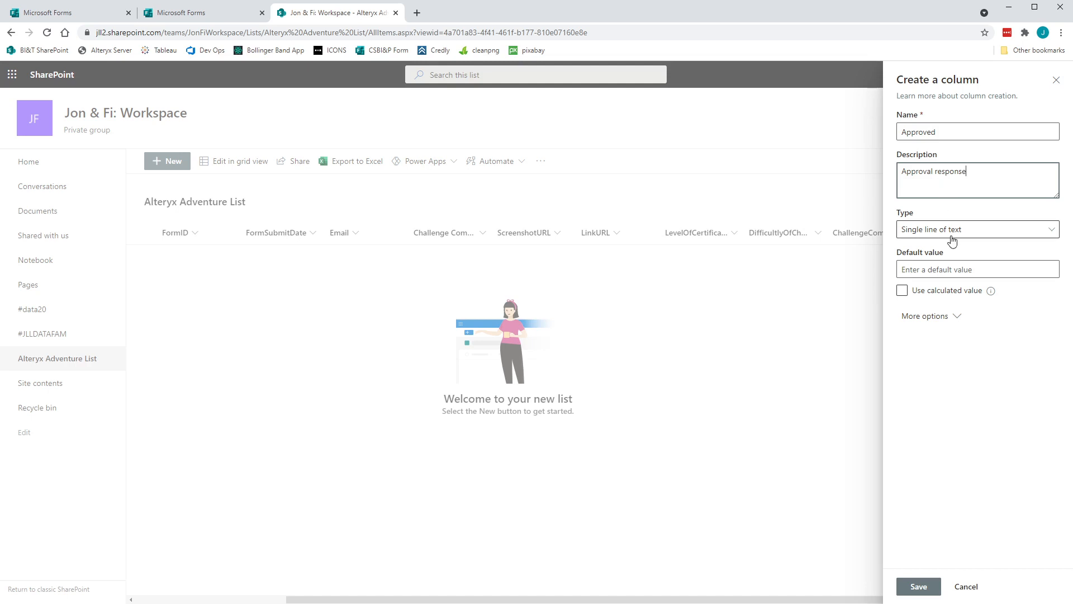
pyautogui.click(923, 588)
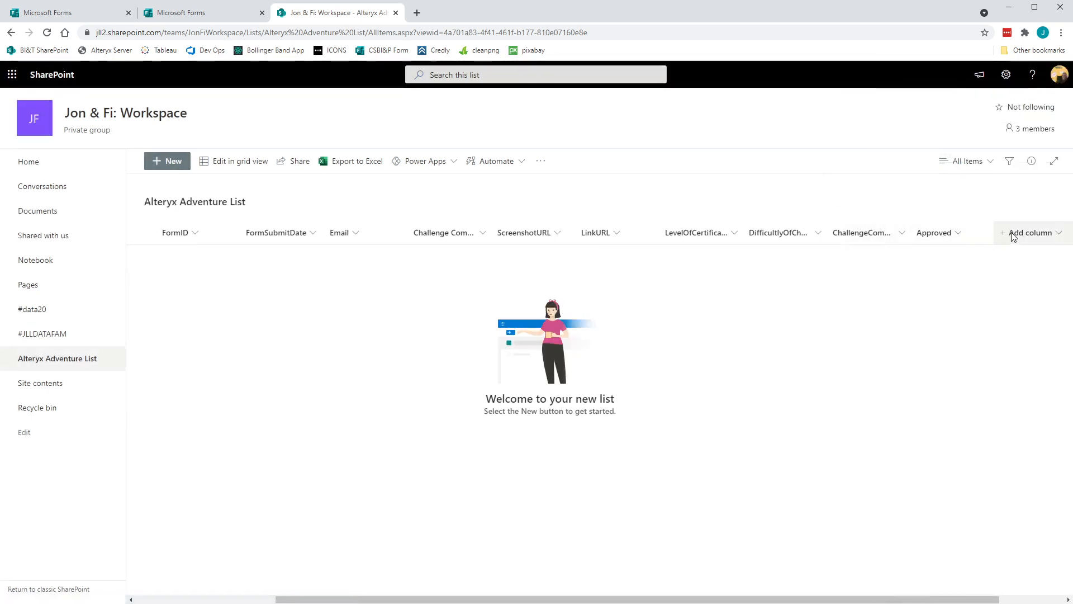
# Step: Add a Multiple lines of text column named "ApproversCommentary" with the description "Commentary provided by approver." and save it
pyautogui.click(1014, 234)
pyautogui.click(1016, 276)
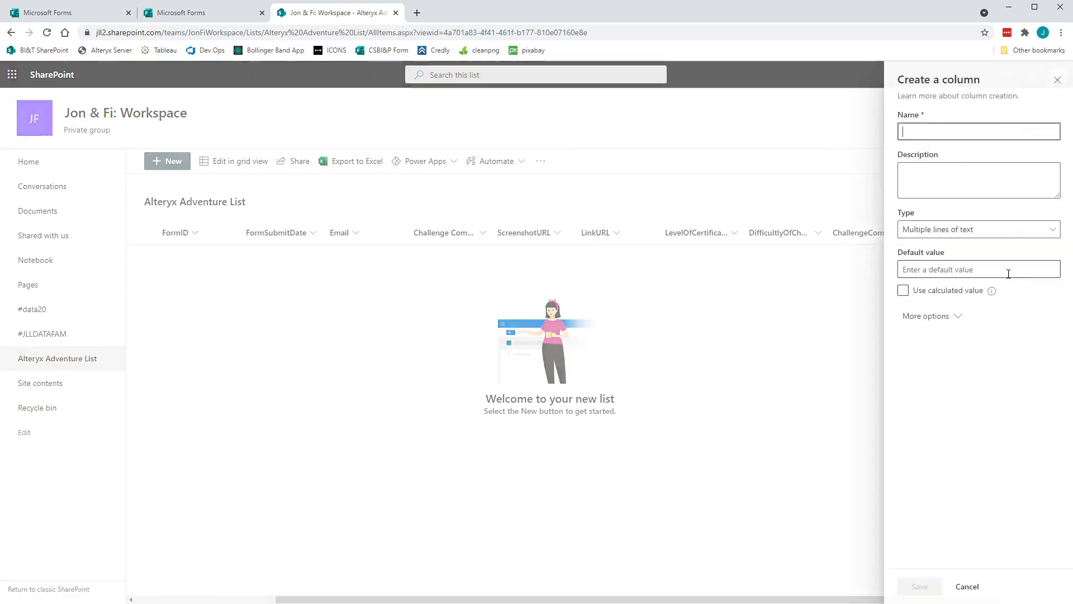
pyautogui.write('App')
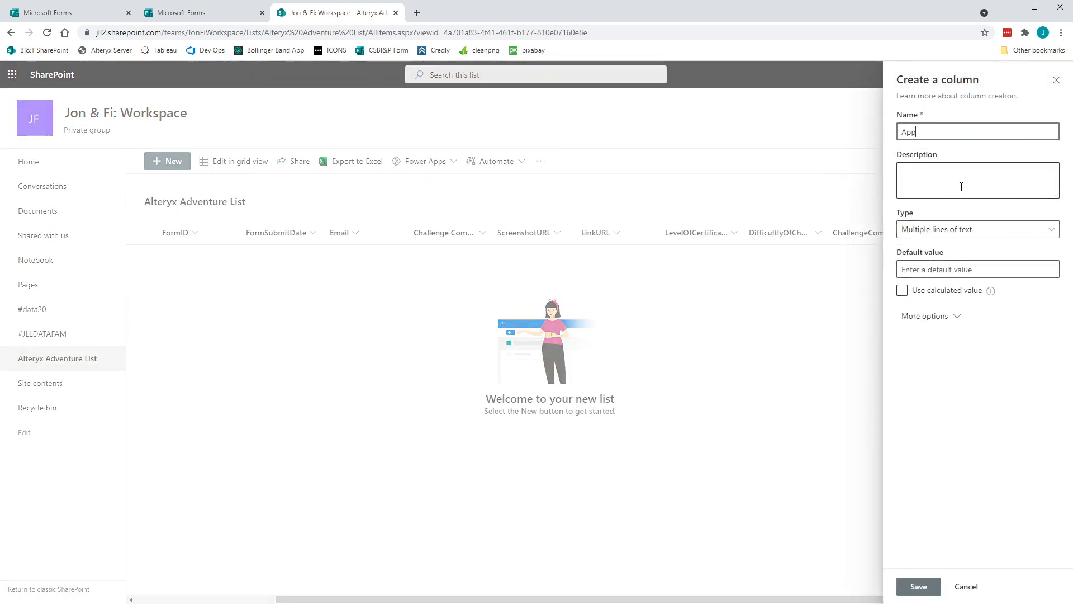
pyautogui.write('roversCommentary')
pyautogui.click(962, 186)
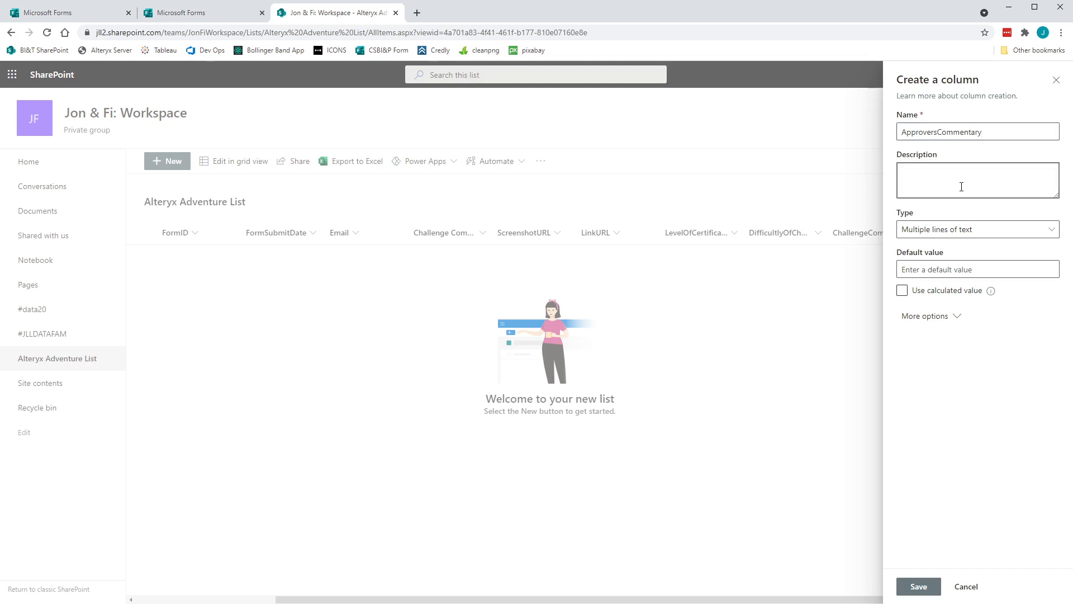
pyautogui.write('Commentary')
pyautogui.write(' provide')
pyautogui.write('d w')
pyautogui.write('b')
pyautogui.write('y approver.')
pyautogui.click(913, 587)
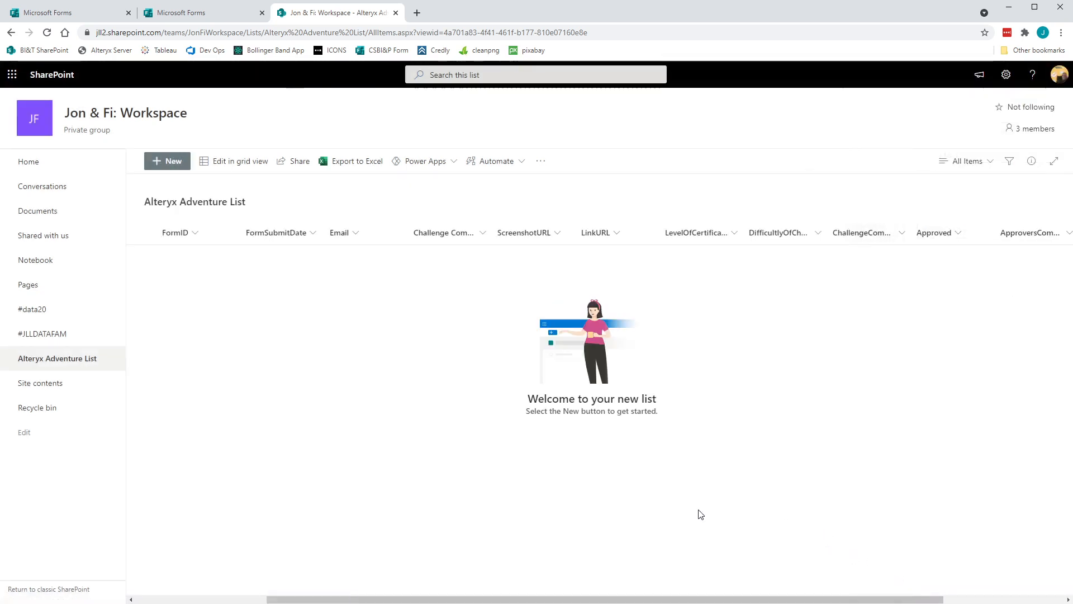
pyautogui.moveTo(658, 599); pyautogui.dragTo(457, 546)
pyautogui.click(185, 235)
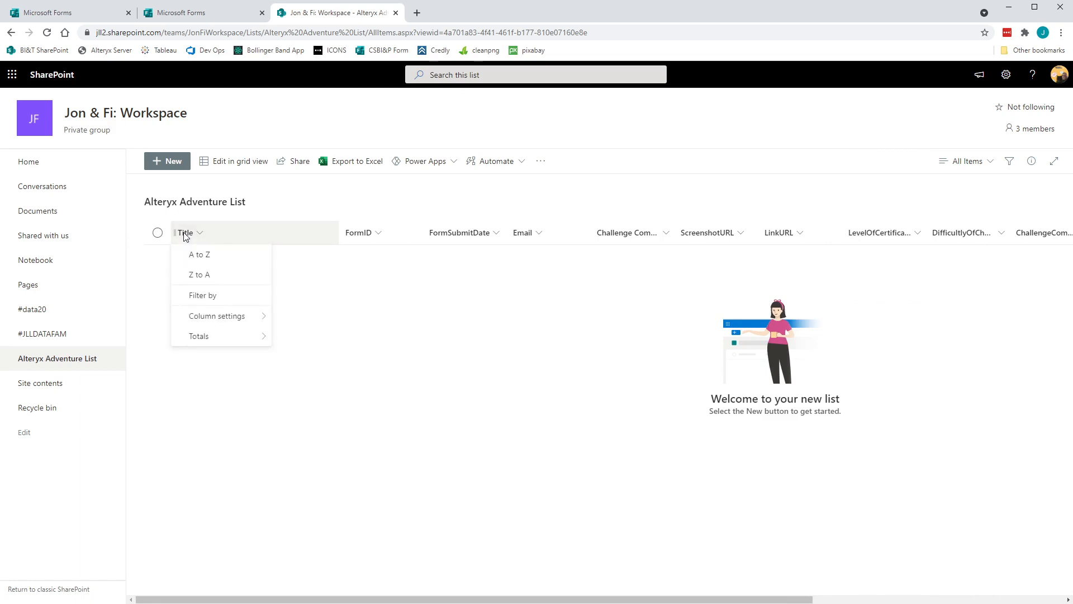
pyautogui.moveTo(199, 315)
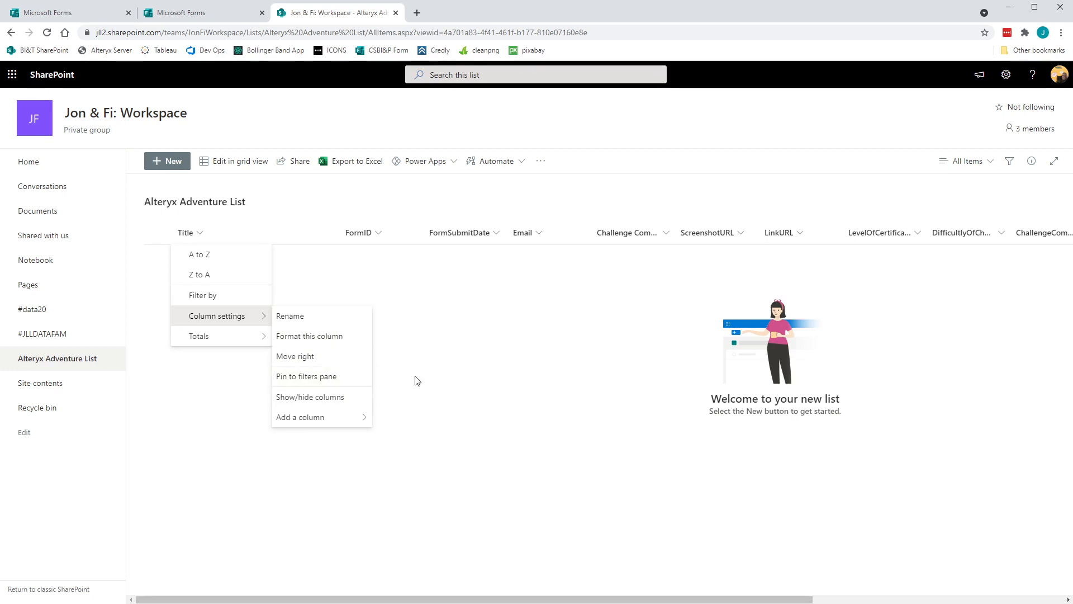
pyautogui.click(474, 329)
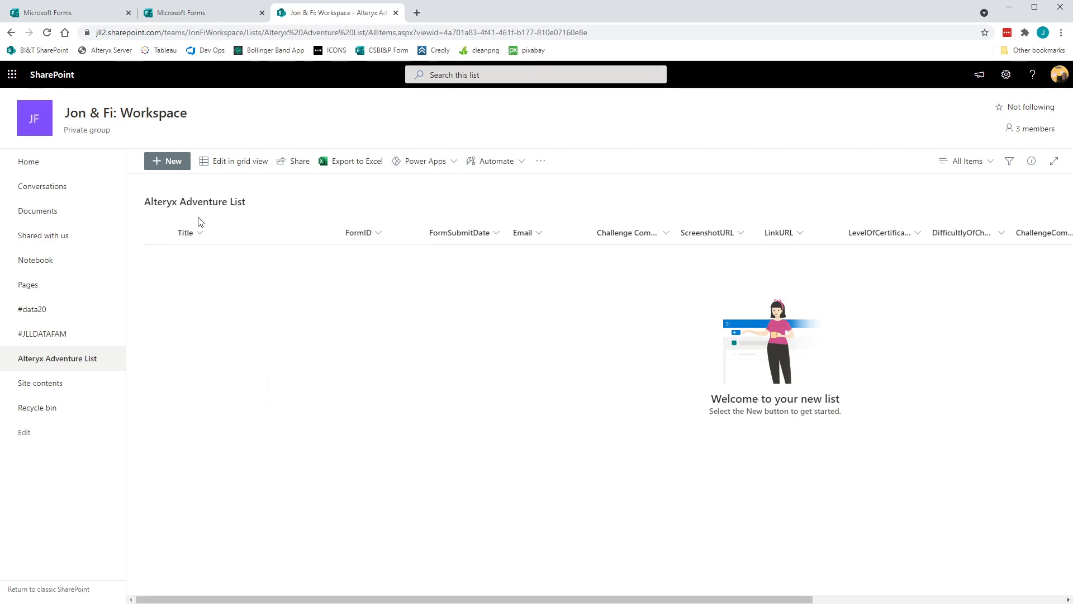
pyautogui.click(206, 233)
pyautogui.moveTo(235, 316)
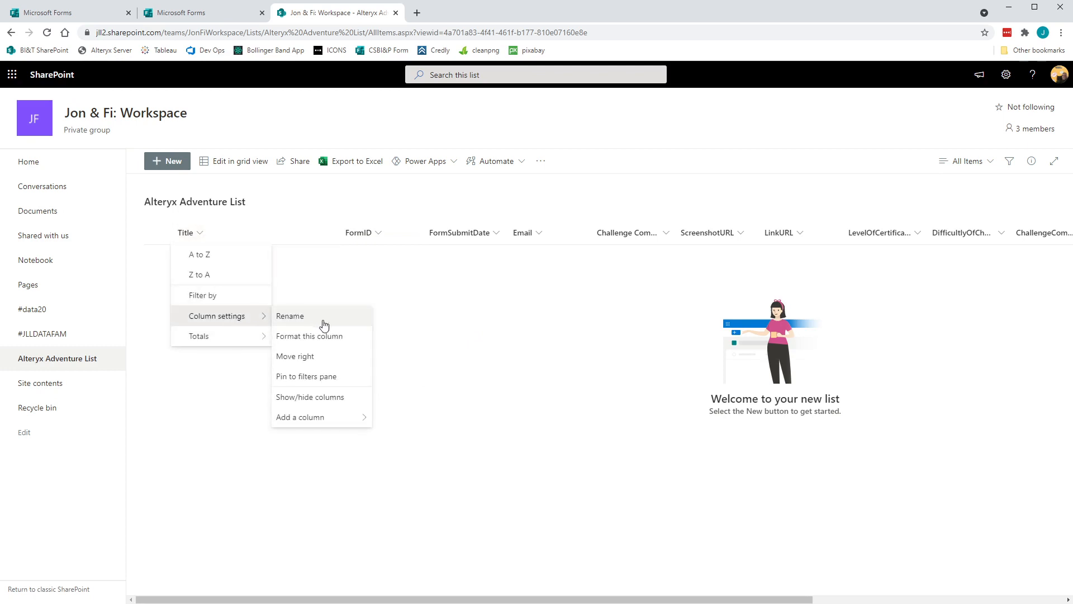
pyautogui.moveTo(317, 411)
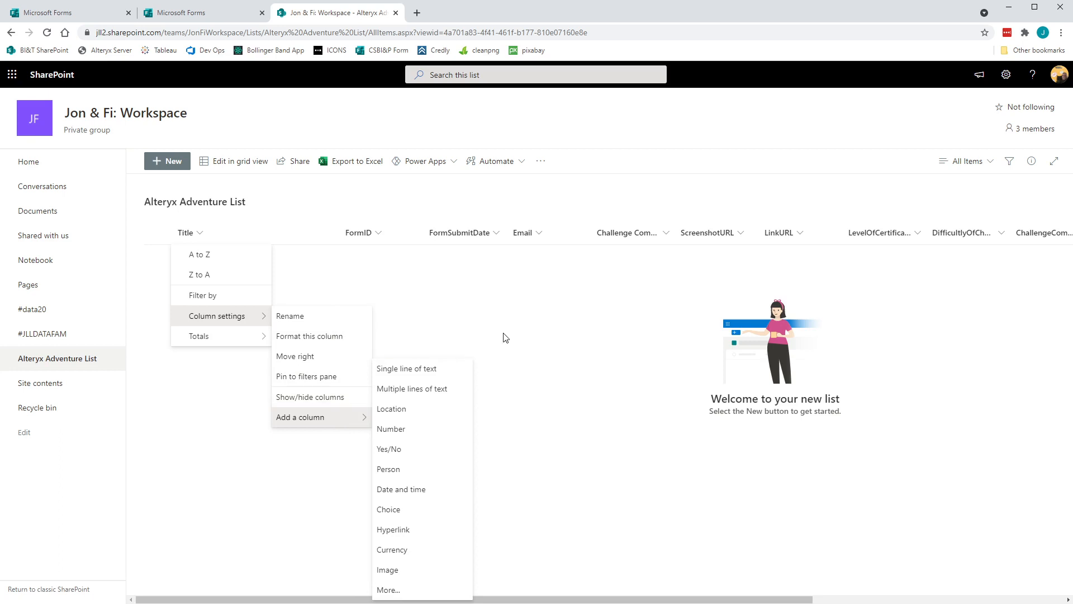
pyautogui.click(513, 309)
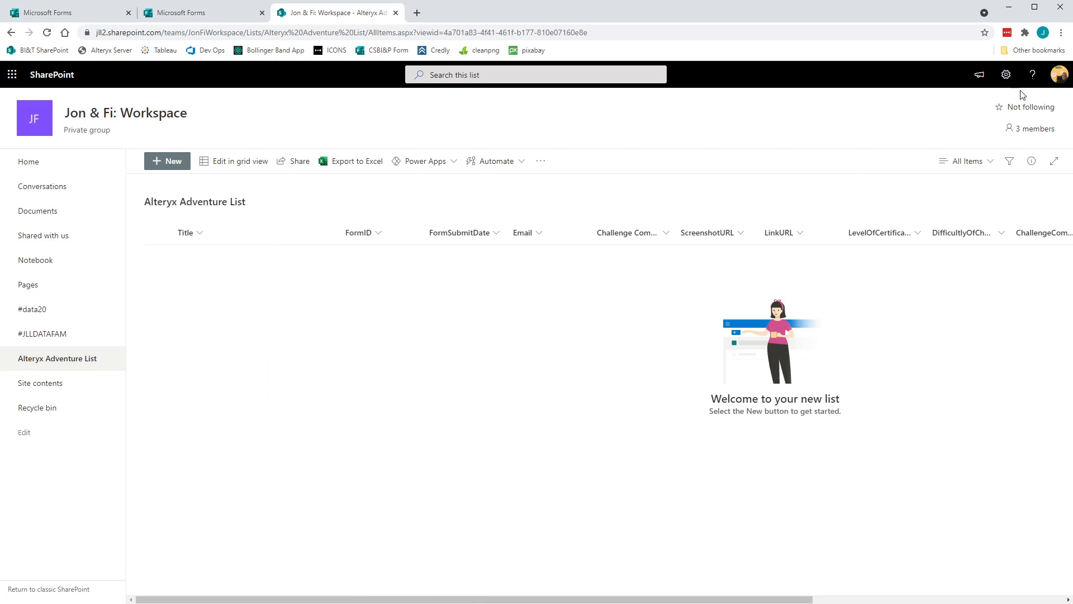
# Step: In the list settings, edit the Title column so that it does not require information, and save the change
pyautogui.click(1007, 76)
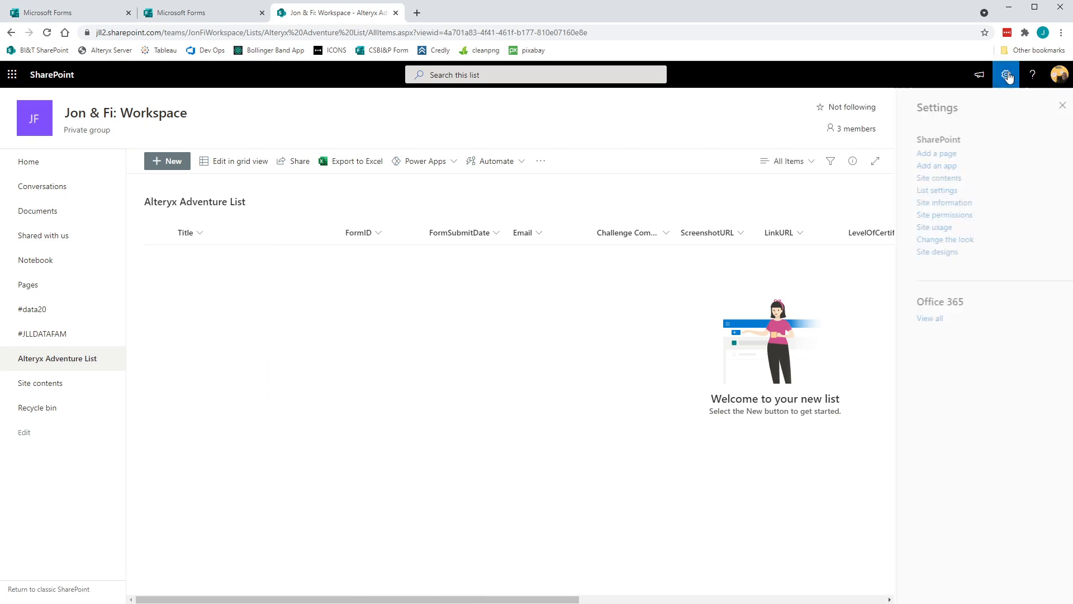
pyautogui.click(923, 190)
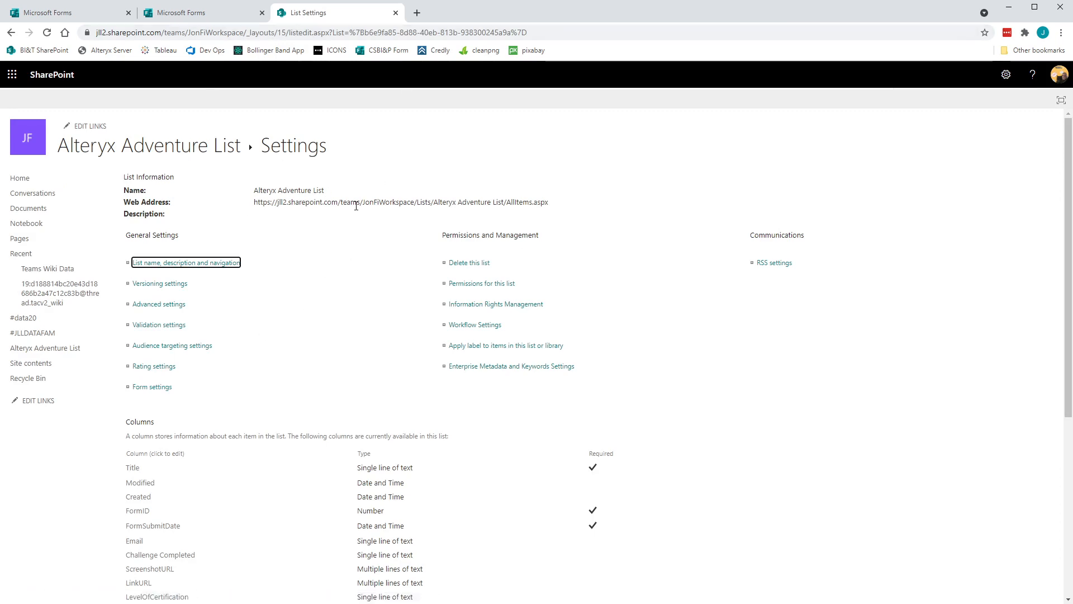
pyautogui.scroll(-4, 347, 248)
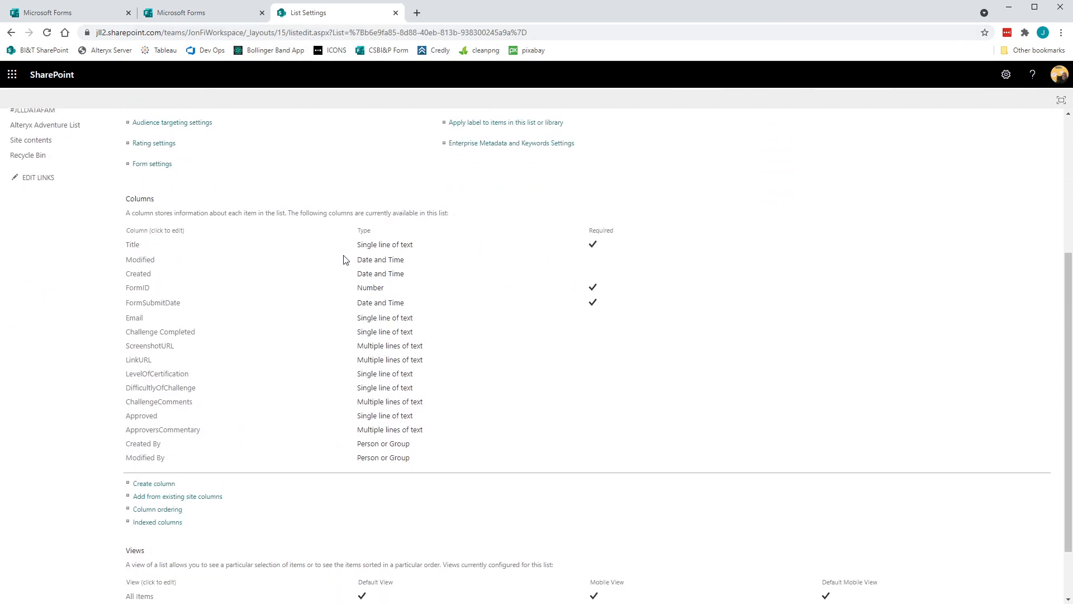
pyautogui.click(136, 246)
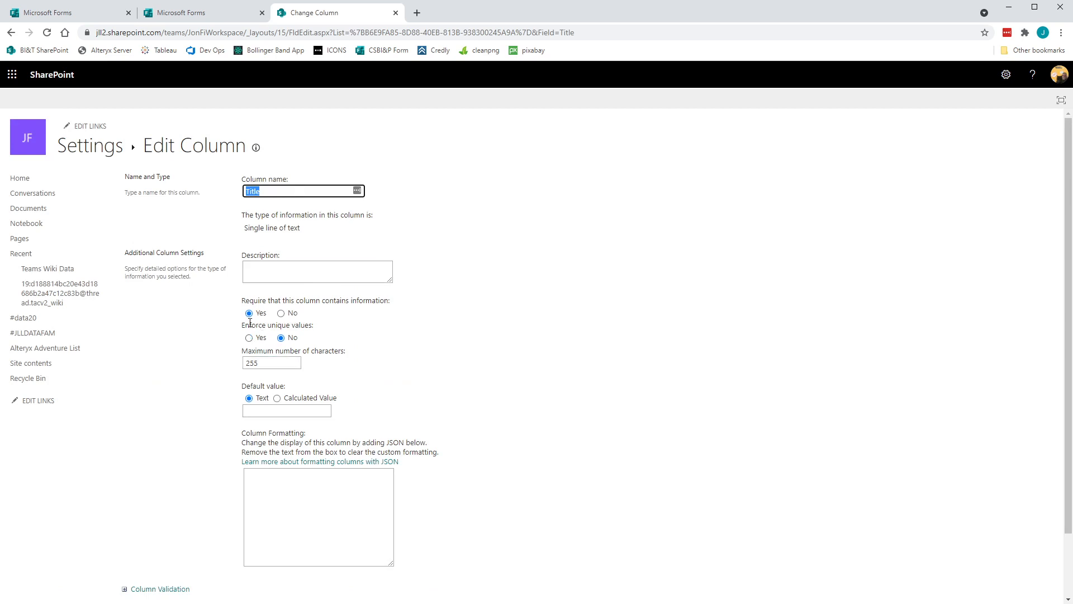
pyautogui.click(280, 313)
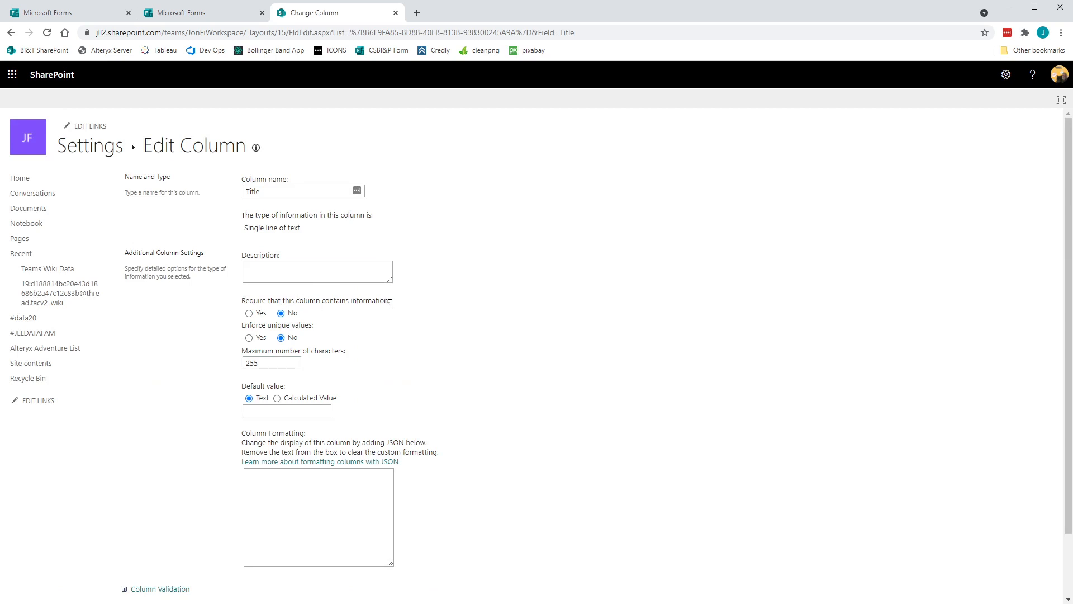
pyautogui.scroll(-1, 394, 307)
pyautogui.scroll(1, 391, 355)
pyautogui.scroll(-1, 453, 336)
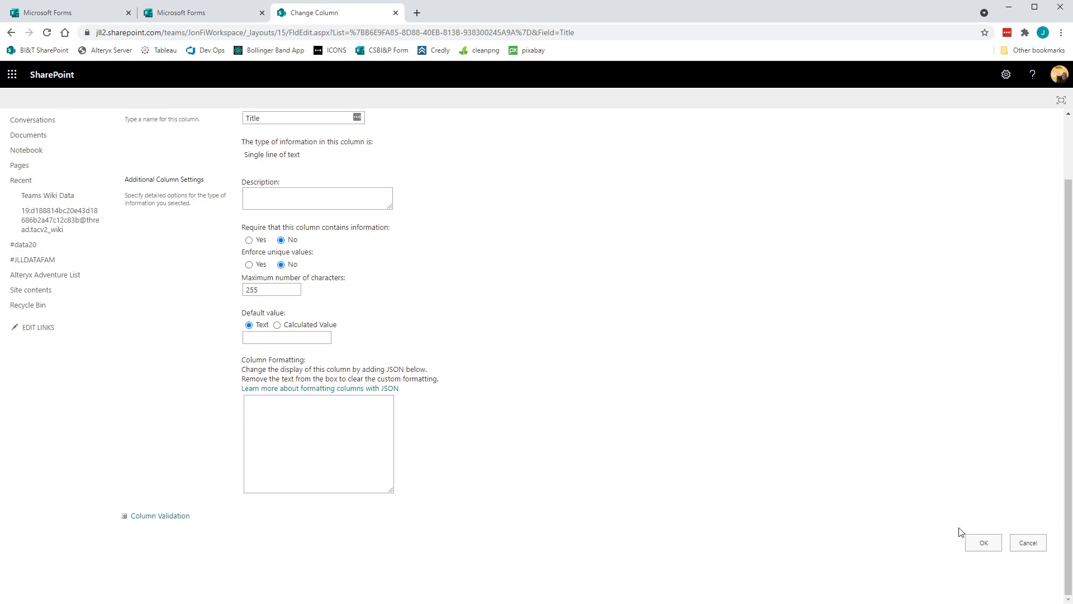
pyautogui.click(984, 541)
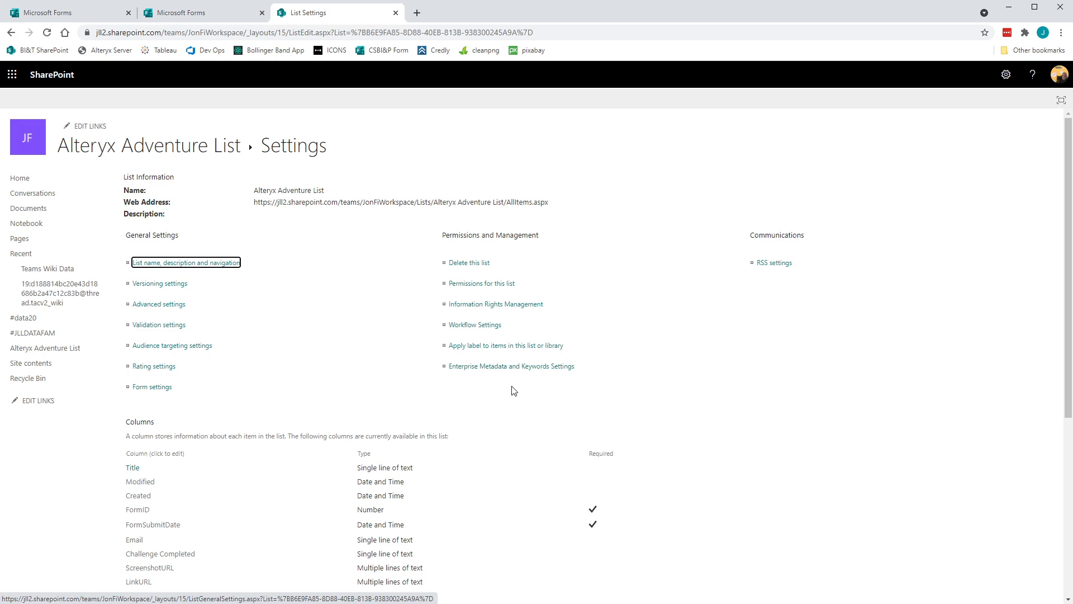
# Step: Review the column overview in the list settings and return to the Alteryx Adventure List's items view
pyautogui.scroll(-5, 513, 390)
pyautogui.scroll(5, 513, 390)
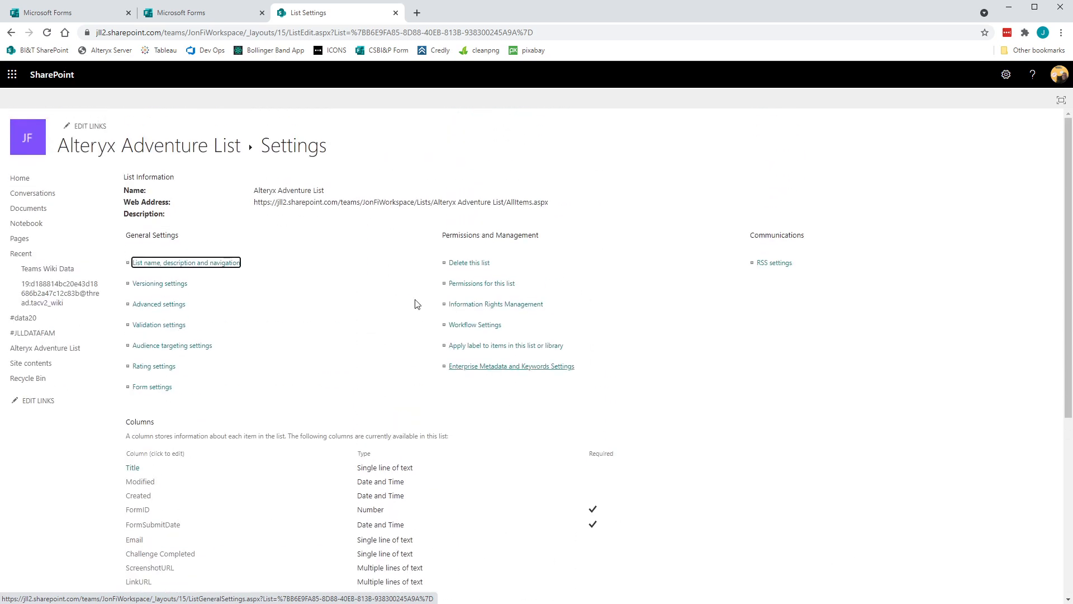
pyautogui.click(125, 147)
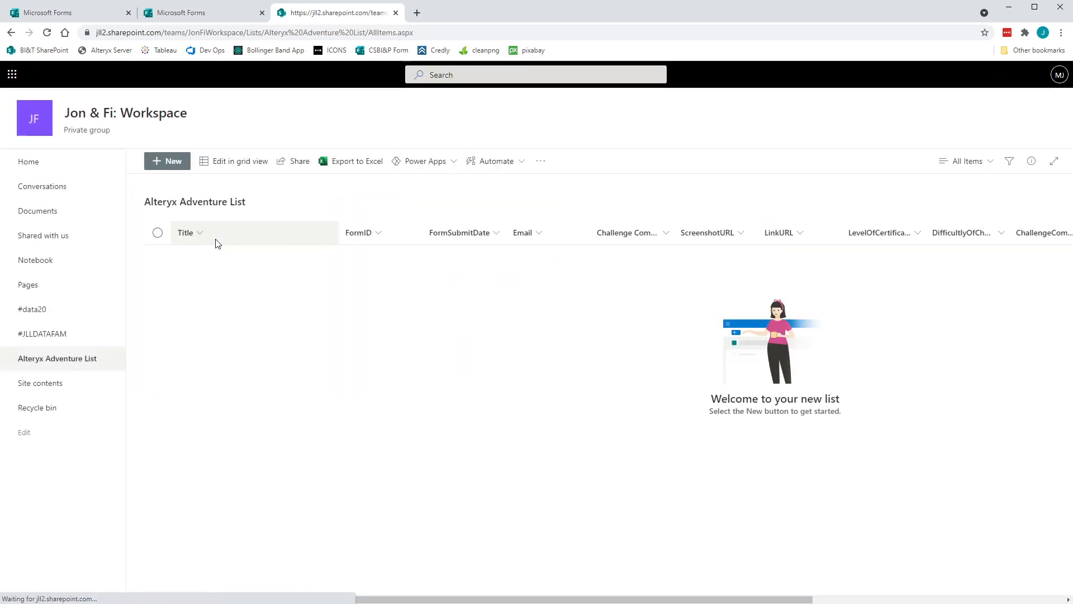